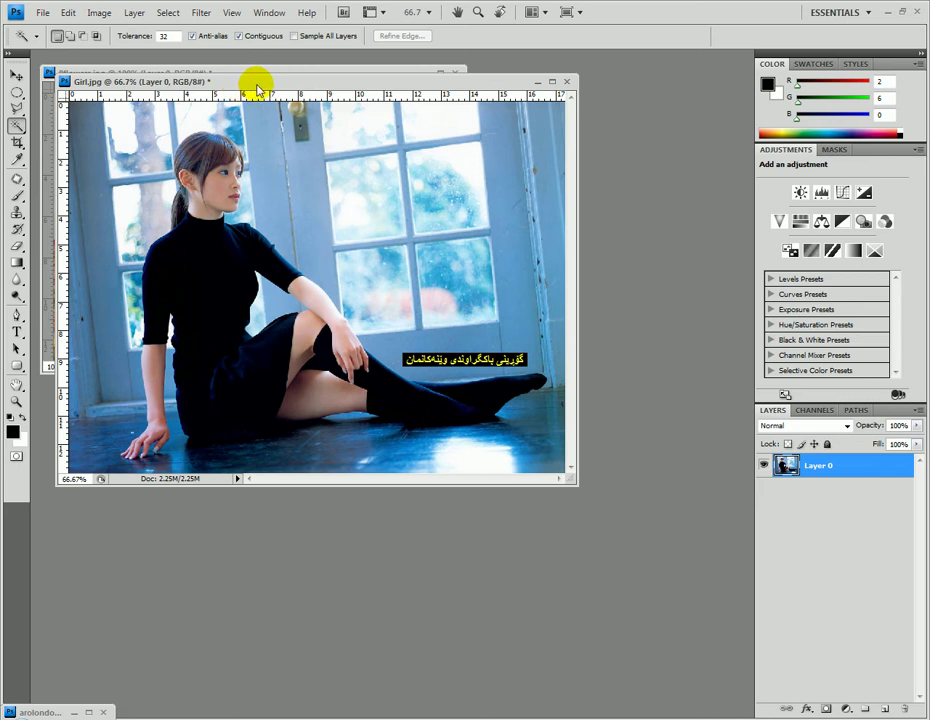
Step: Move the Girl.jpg window clear of the 8flowers.jpg window and bring the flower image to the front
click(257, 84)
drag(257, 84, 383, 227)
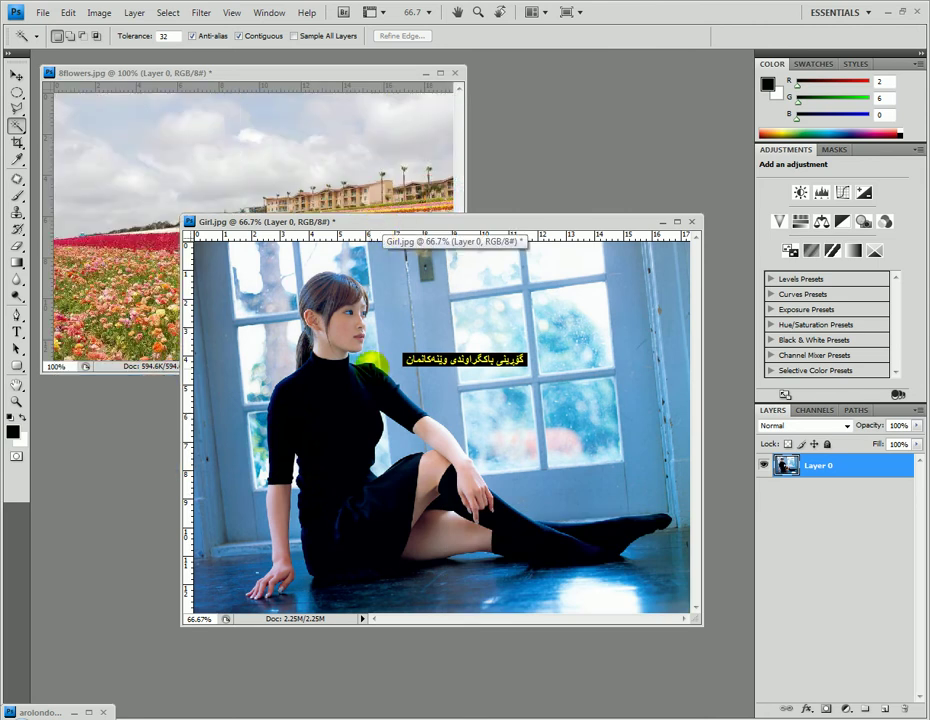
click(16, 76)
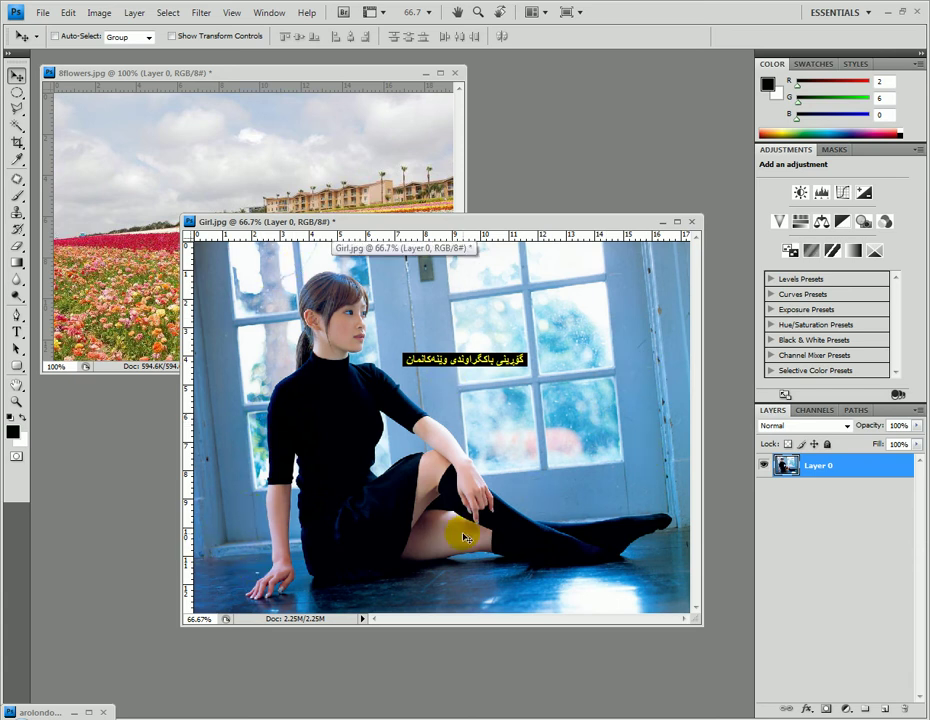
click(238, 78)
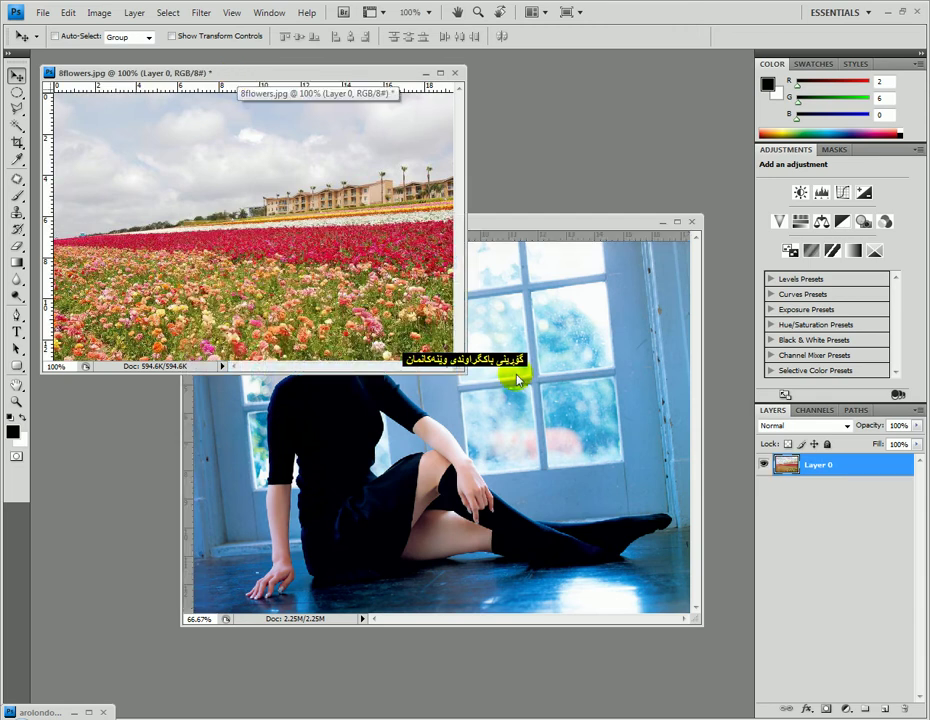
Step: Duplicate Layer 0 in Girl.jpg and hide the original layer beneath the copy
click(522, 226)
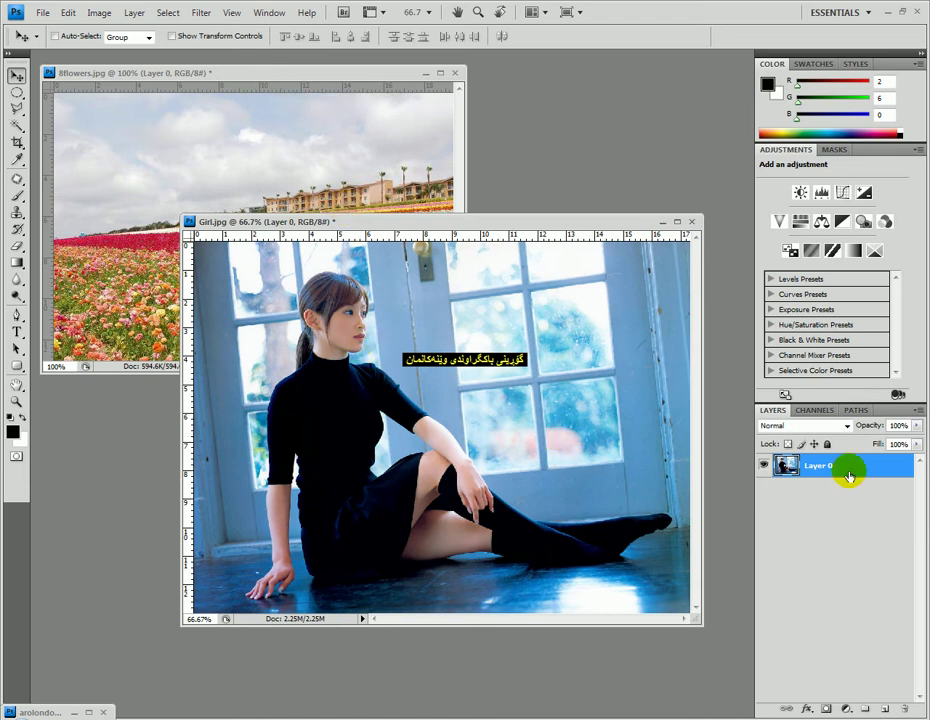
drag(851, 473, 883, 707)
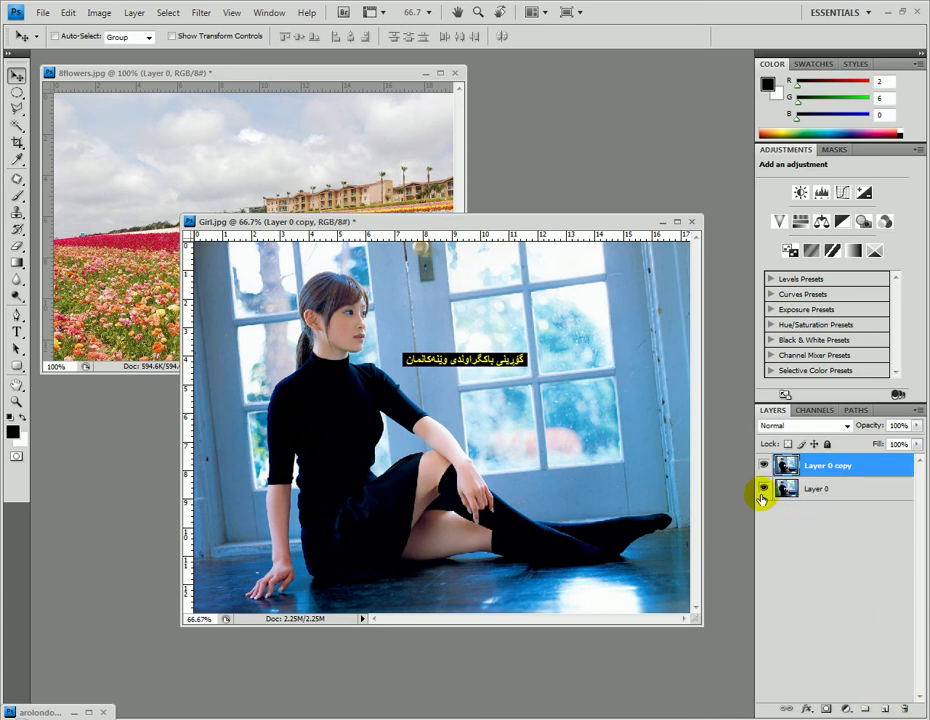
click(764, 487)
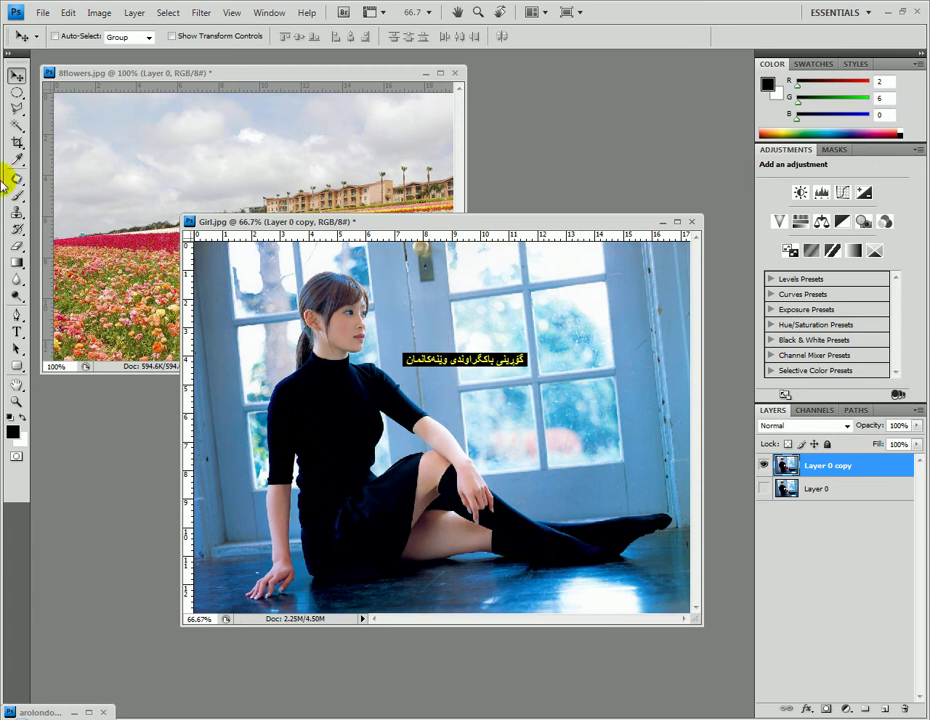
Step: Activate the Polygonal Lasso tool and fit the whole Girl.jpg image to the screen
click(18, 110)
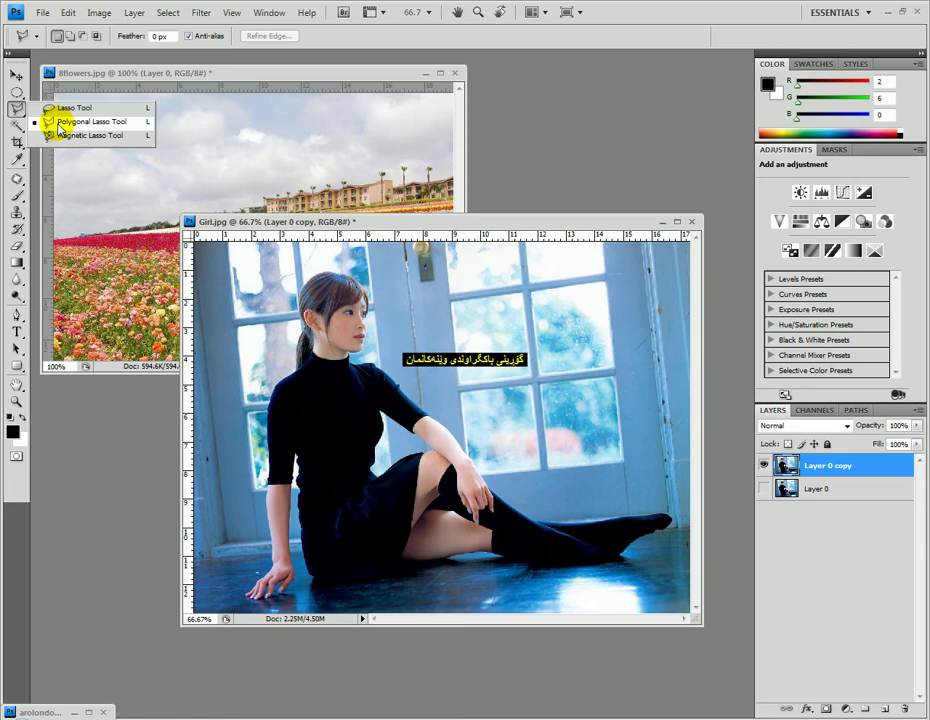
click(120, 123)
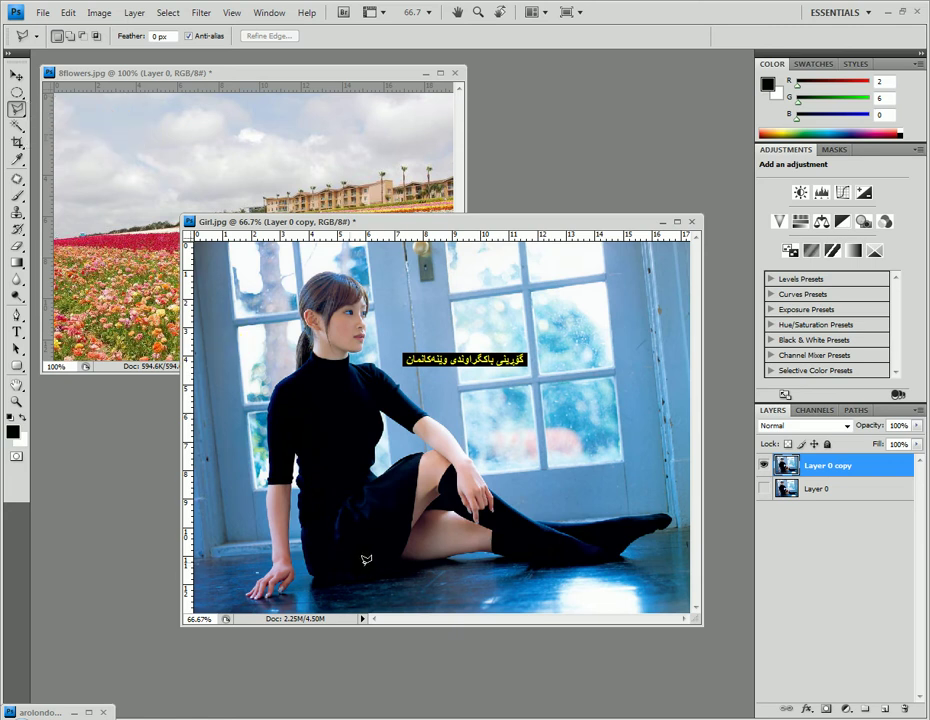
click(296, 558)
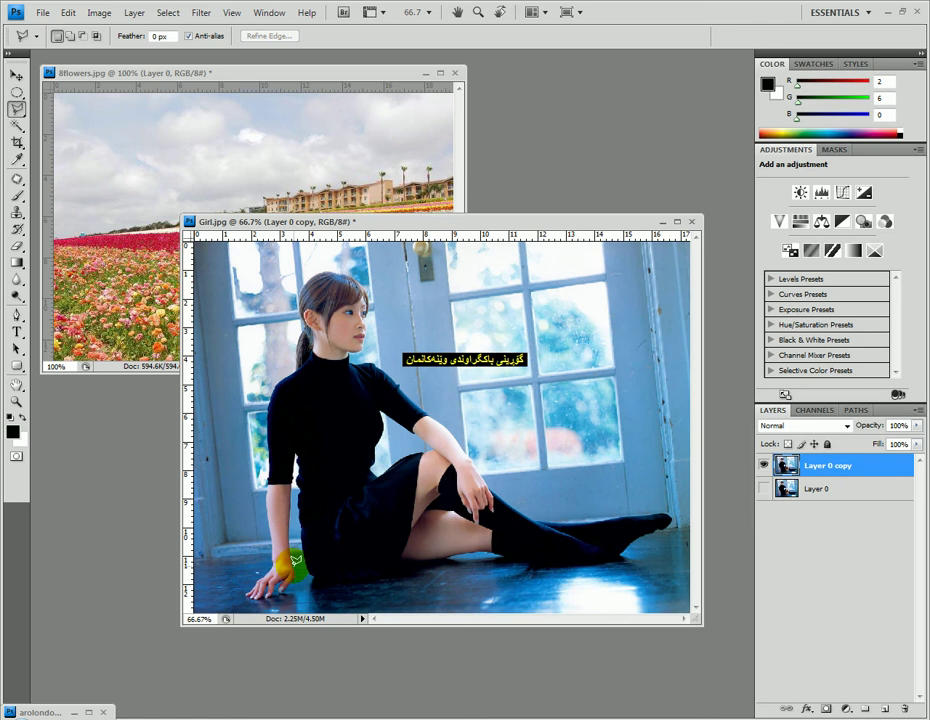
click(363, 601)
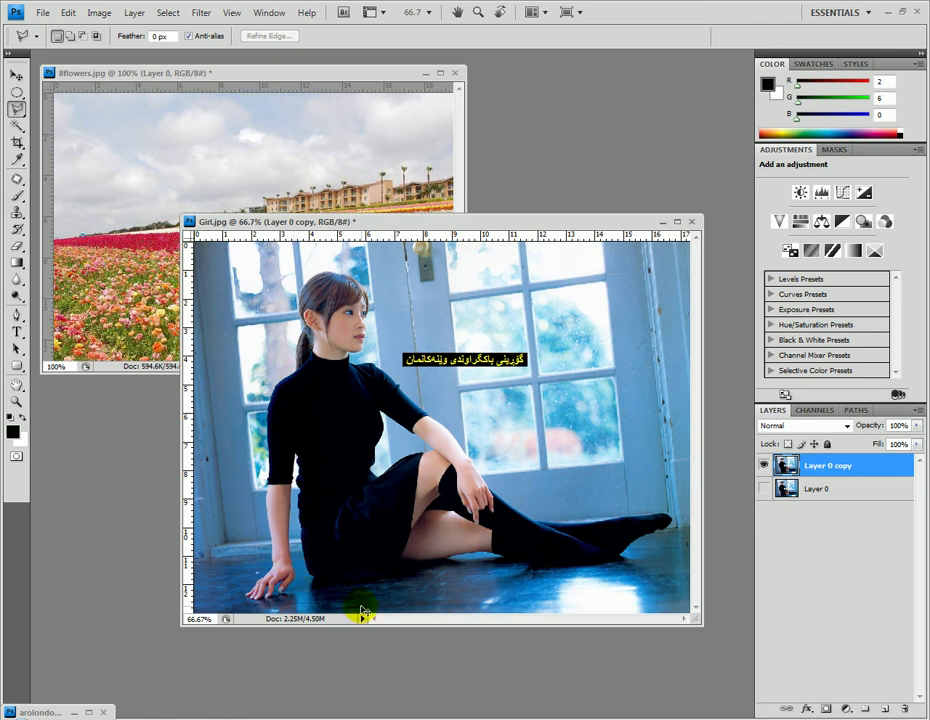
key(ctrl+plus)
key(ctrl+plus)
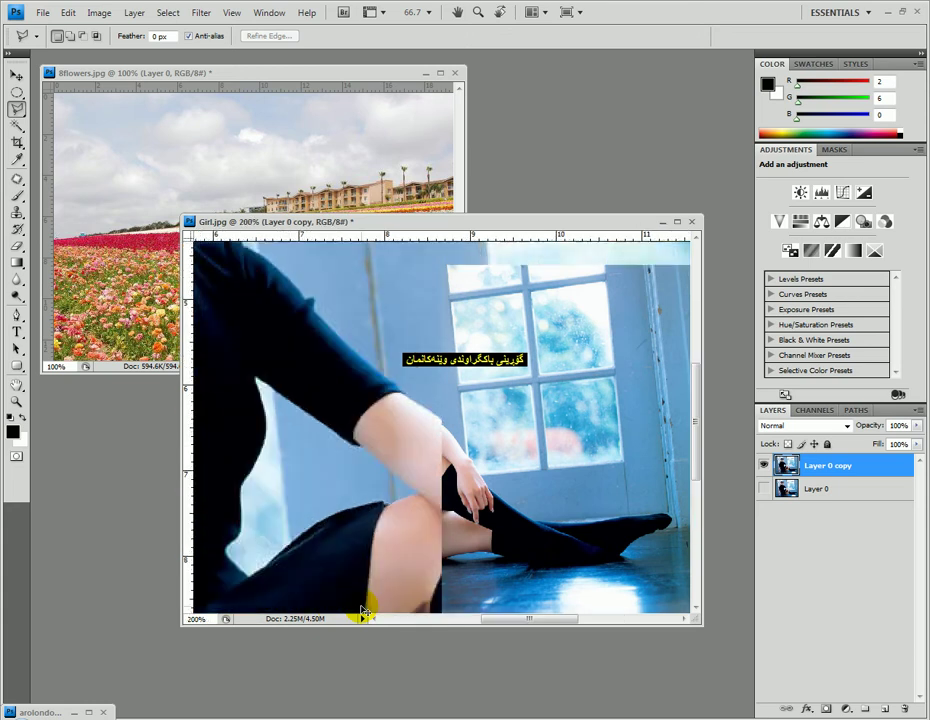
key(ctrl+plus)
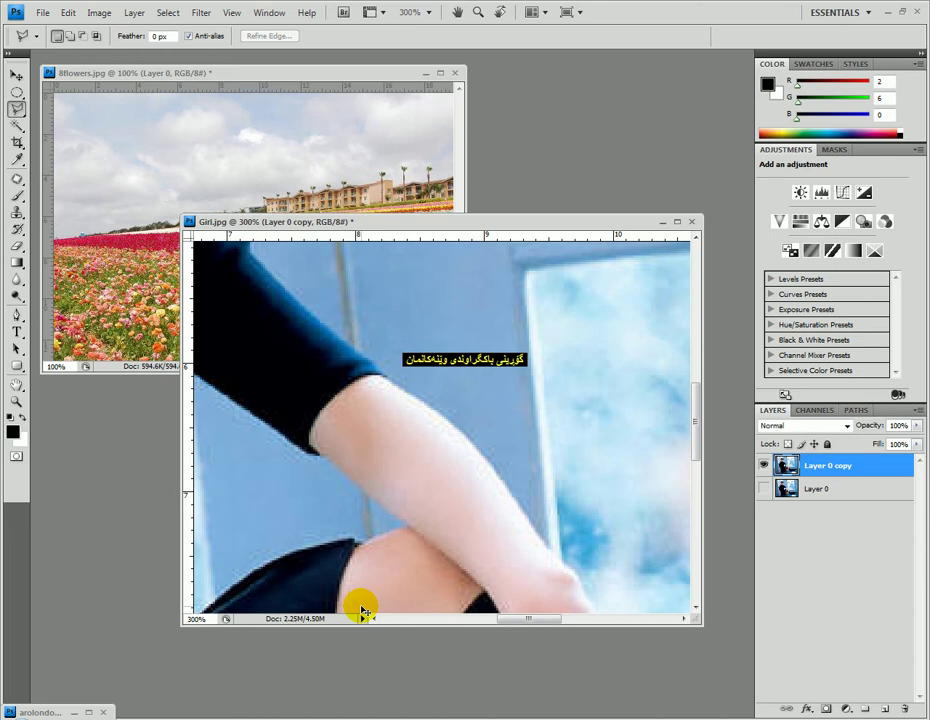
key(ctrl+0)
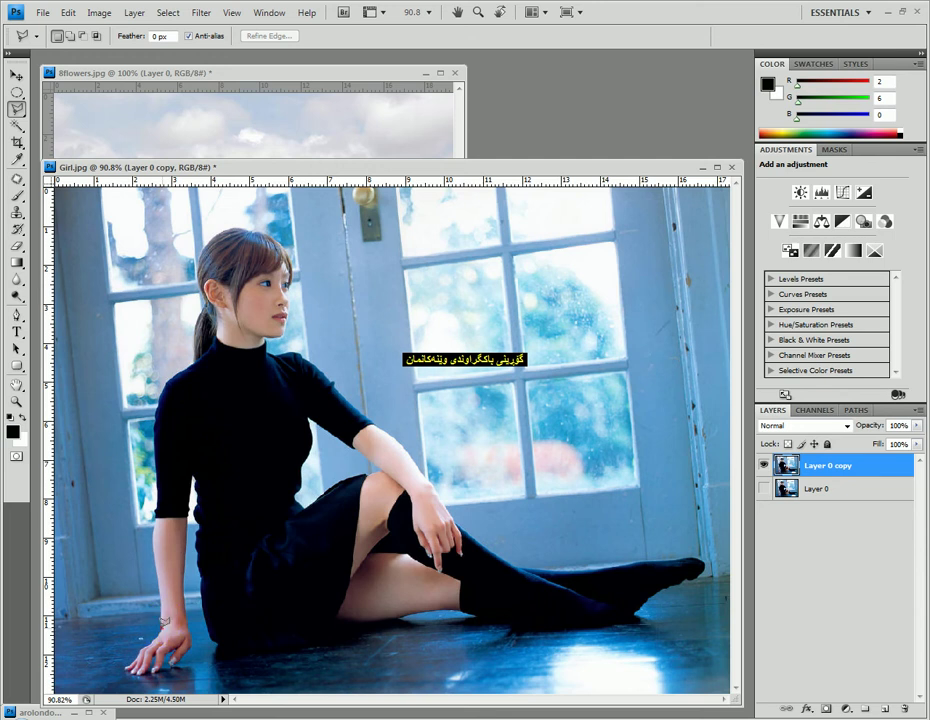
Step: Begin a Polygonal Lasso outline at the woman's supporting wrist and trace the arm's outer edge up to the shoulder
click(158, 610)
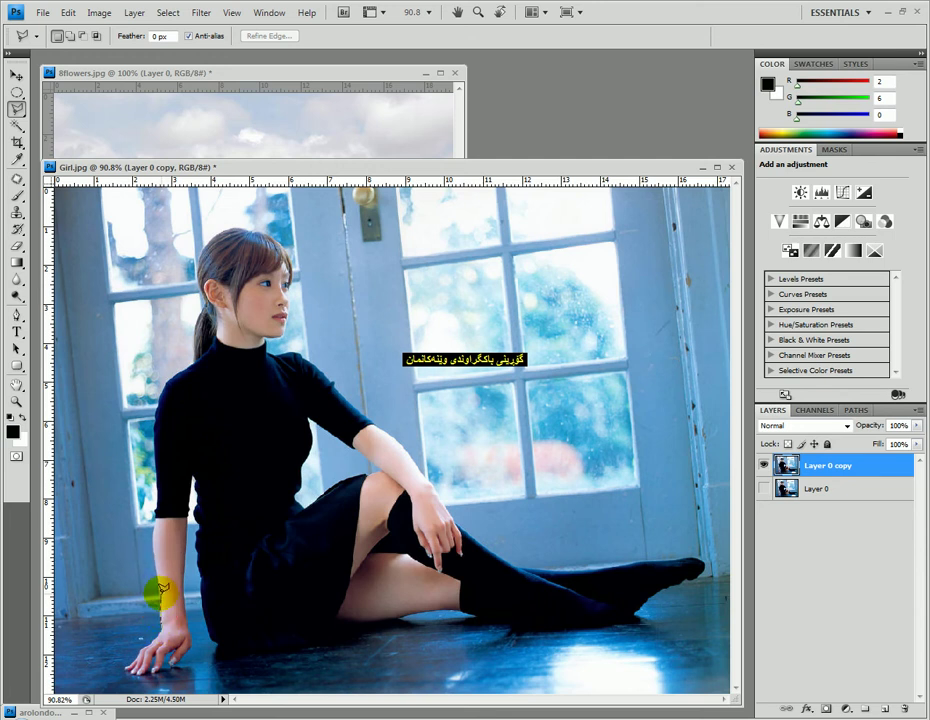
click(160, 591)
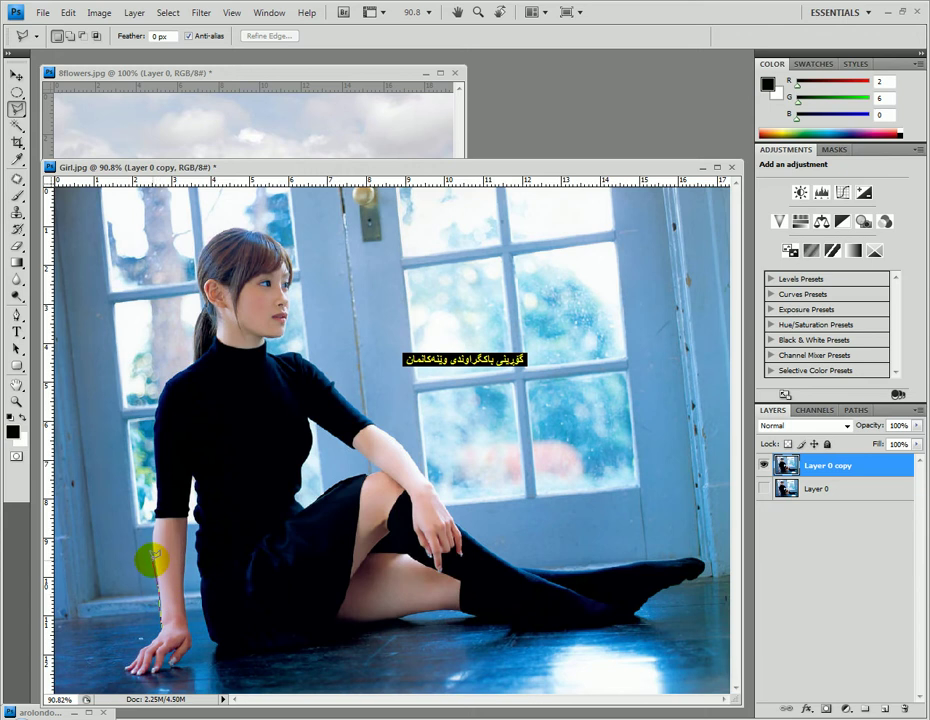
click(154, 555)
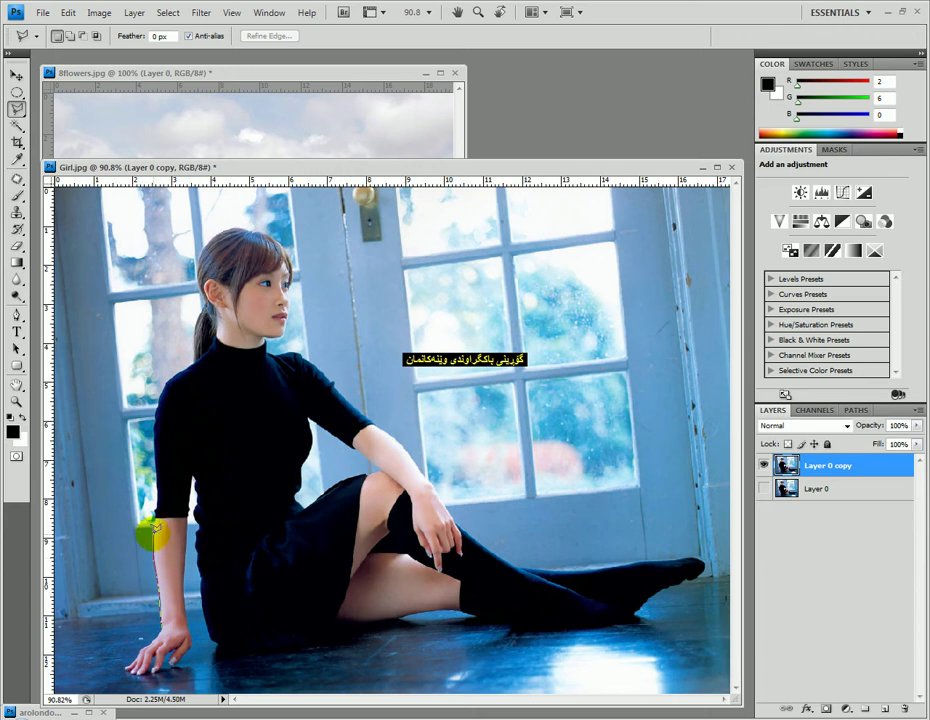
click(154, 509)
click(157, 488)
click(155, 440)
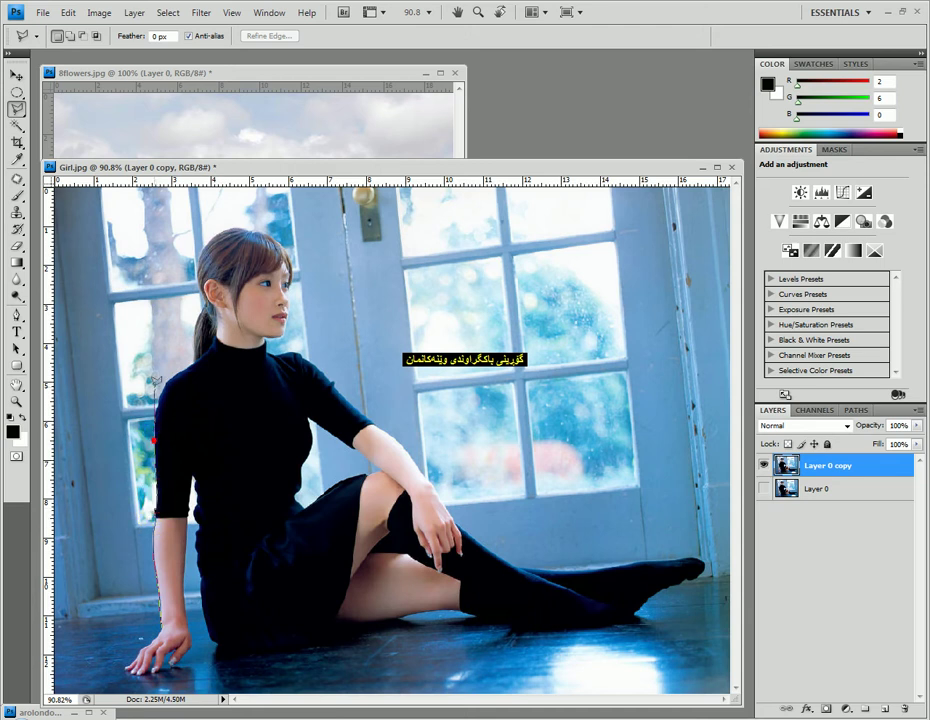
click(178, 375)
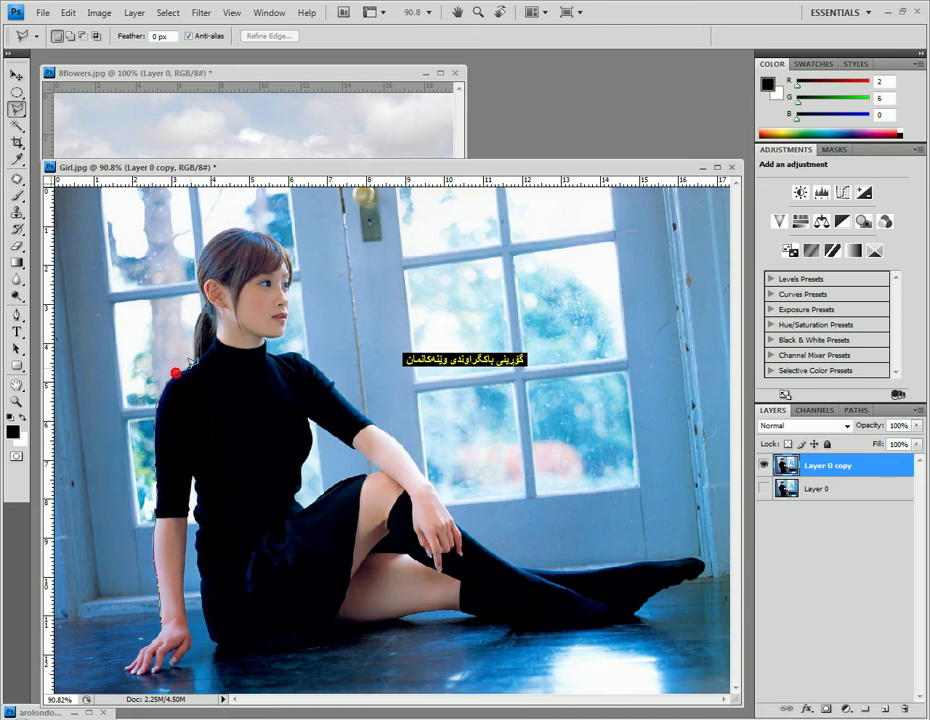
Step: Continue the lasso outline up the ponytail and around the back of the head to its crown
click(201, 308)
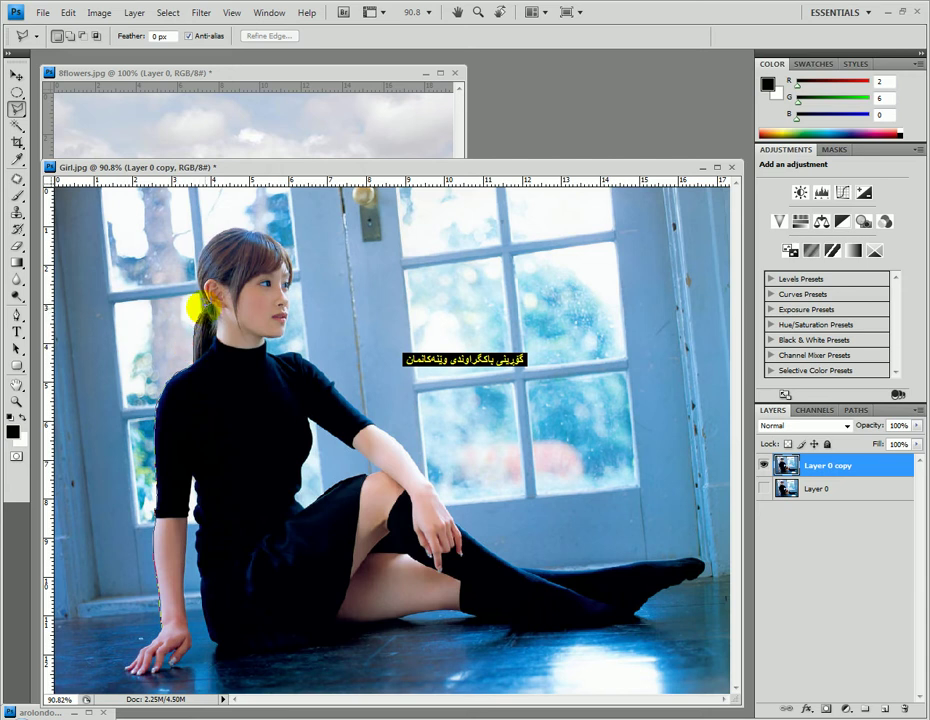
click(196, 283)
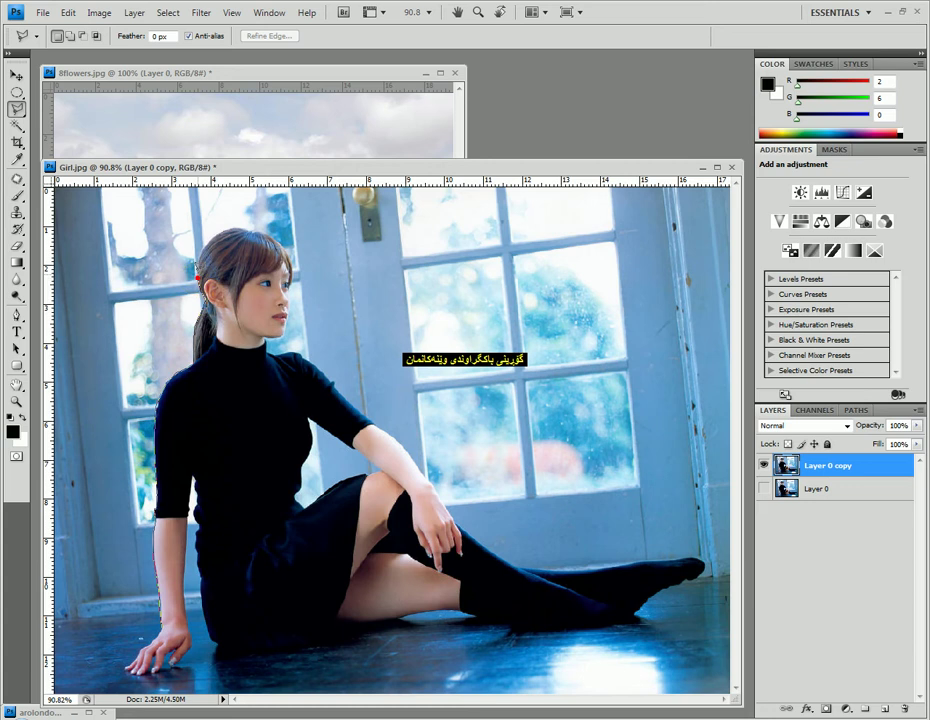
click(199, 254)
click(210, 230)
click(221, 232)
click(249, 224)
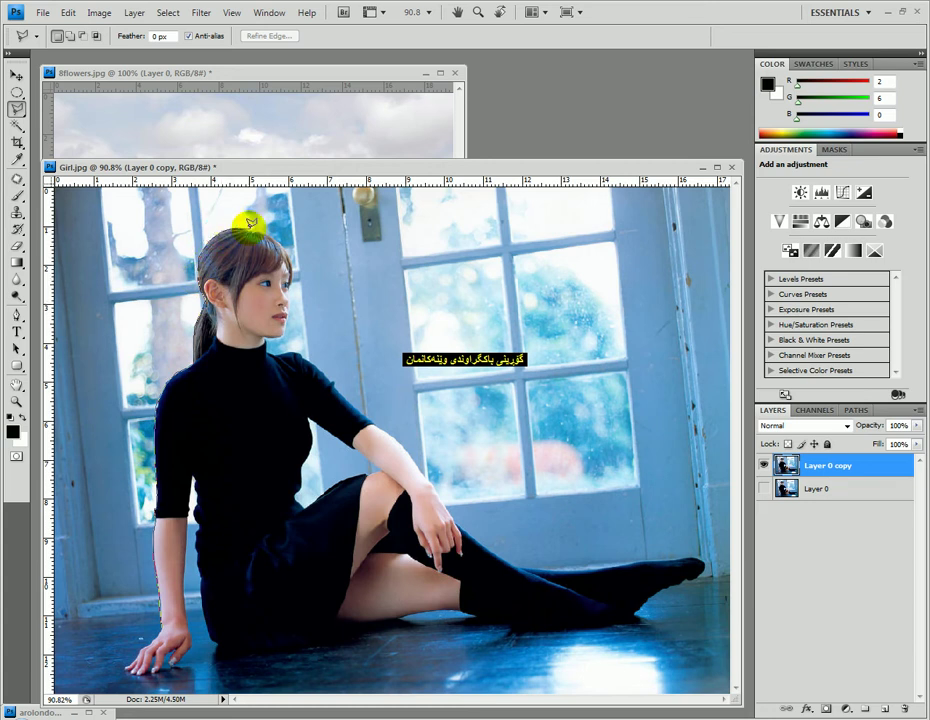
Step: Trace the lasso outline over the front of the hair and down the face to the chin
click(252, 226)
click(280, 244)
click(291, 257)
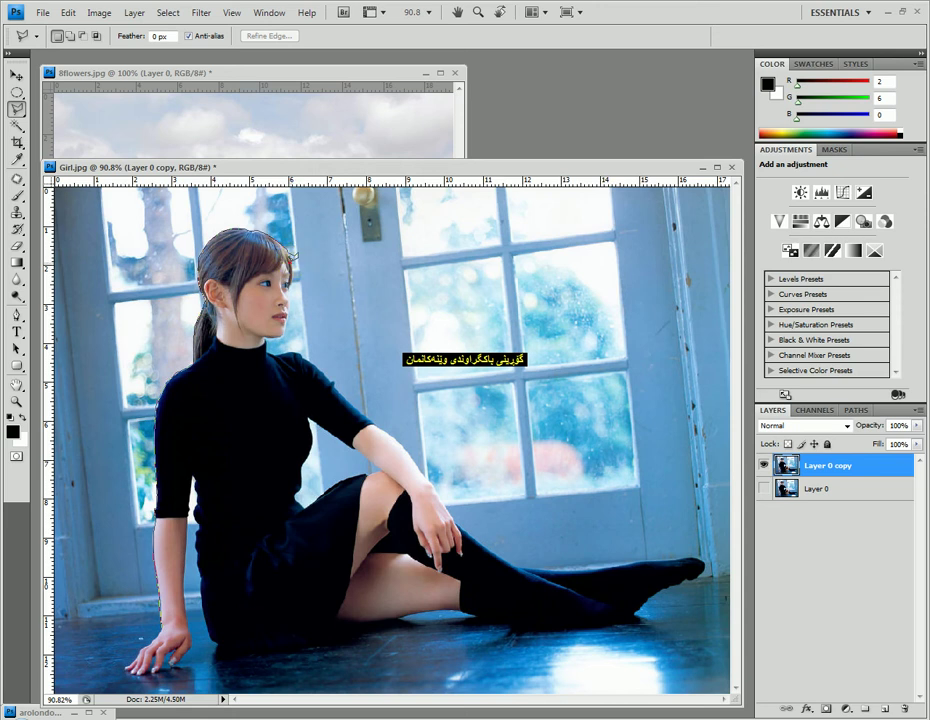
click(290, 280)
click(291, 293)
click(292, 303)
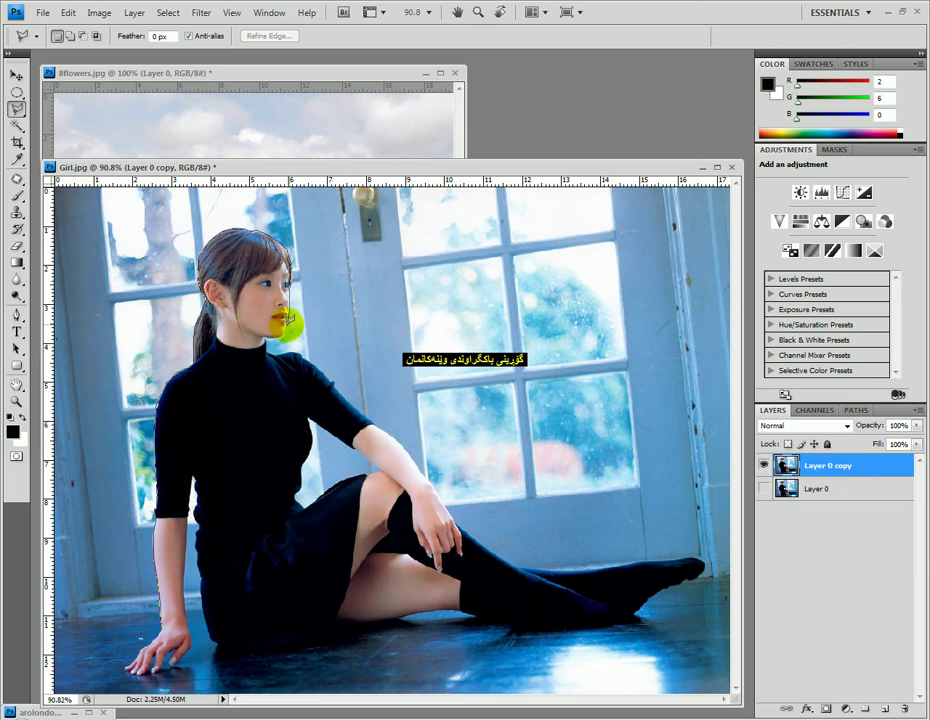
click(285, 336)
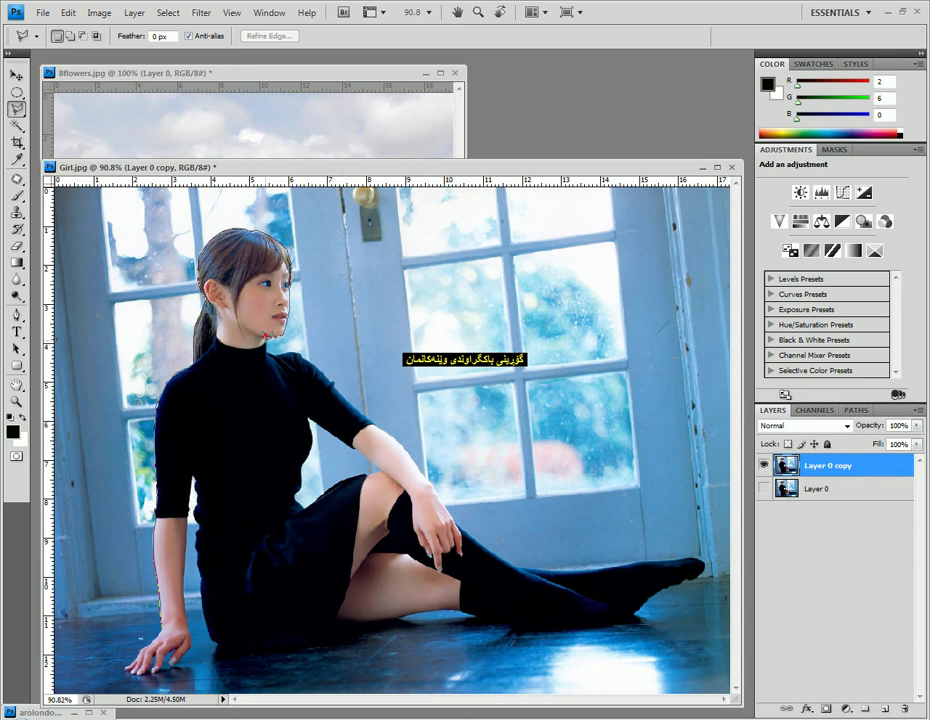
Step: Extend the lasso outline from the neck over the front shoulder and down the sleeve to the elbow
click(265, 349)
click(287, 352)
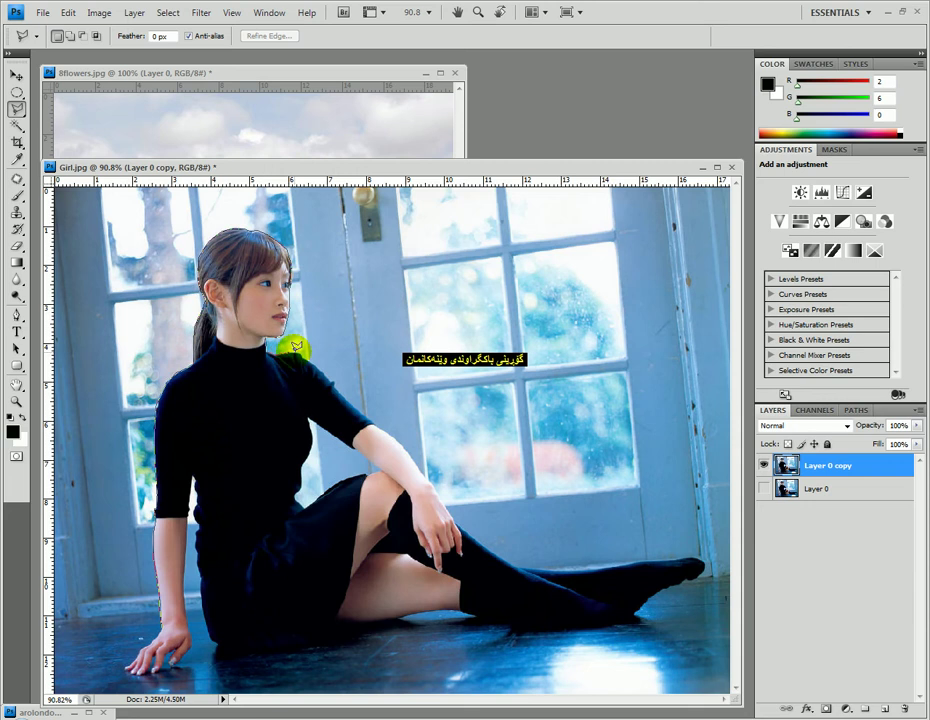
click(299, 357)
click(310, 360)
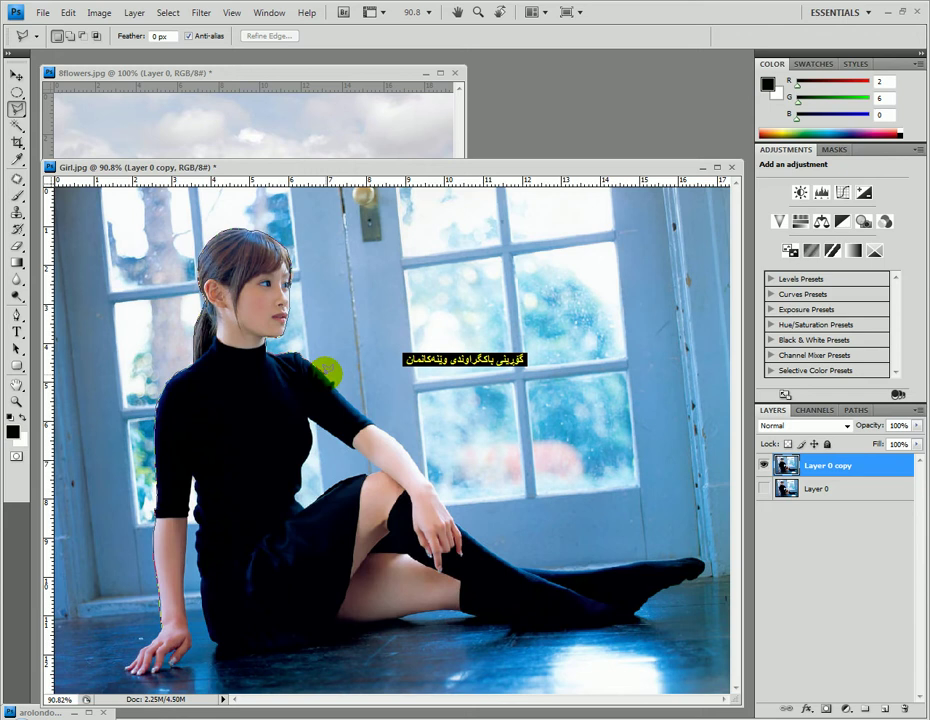
click(332, 381)
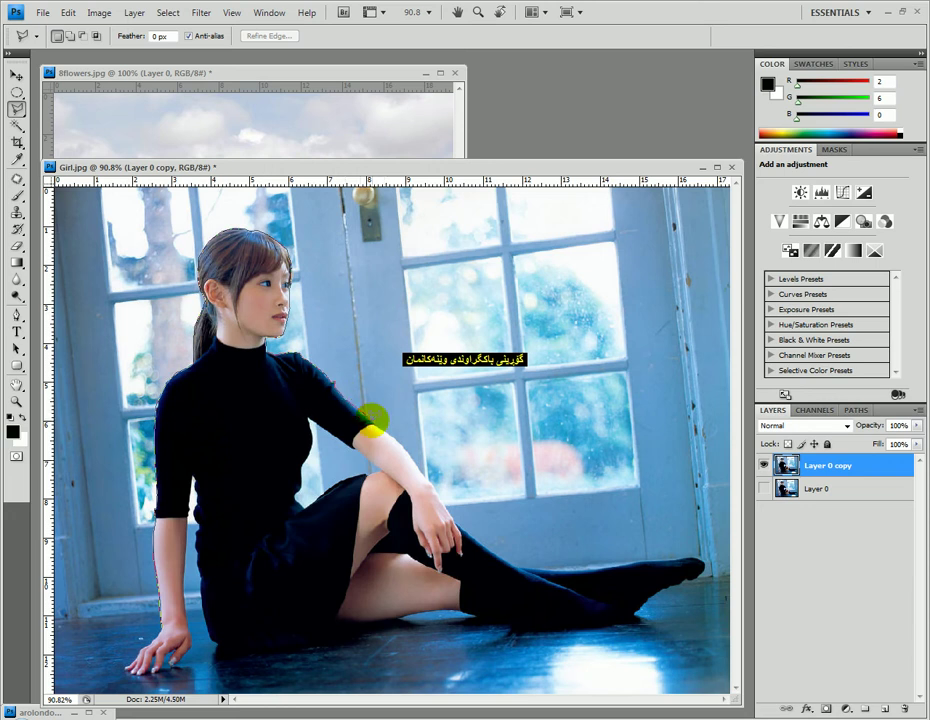
click(380, 428)
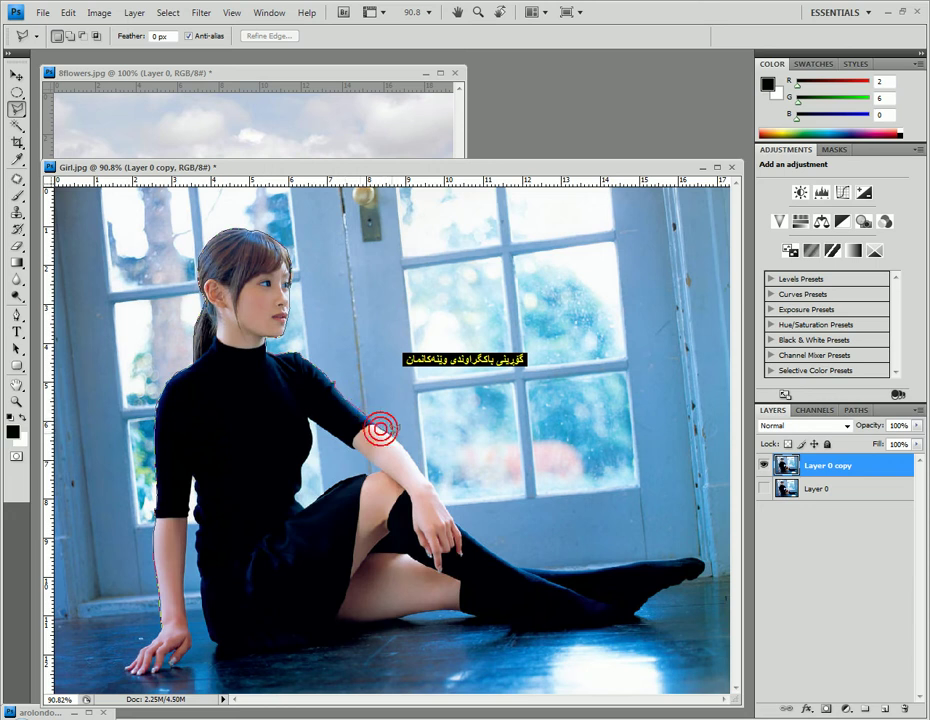
Step: Trace the lasso outline along the forearm and the back of the hand onto the shin
click(404, 444)
click(432, 485)
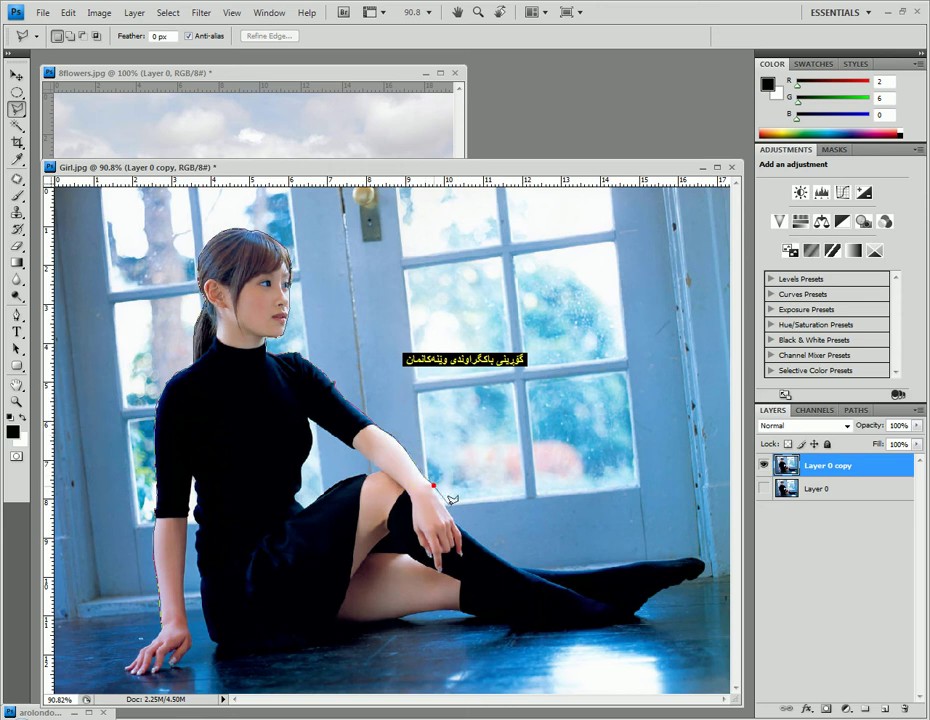
click(444, 498)
click(444, 497)
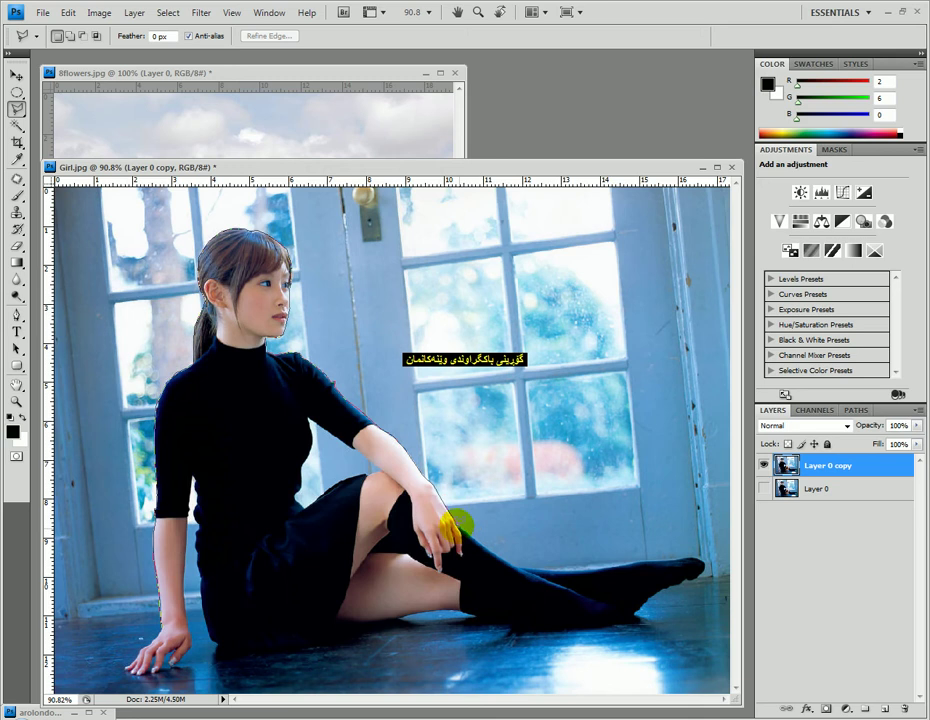
click(477, 544)
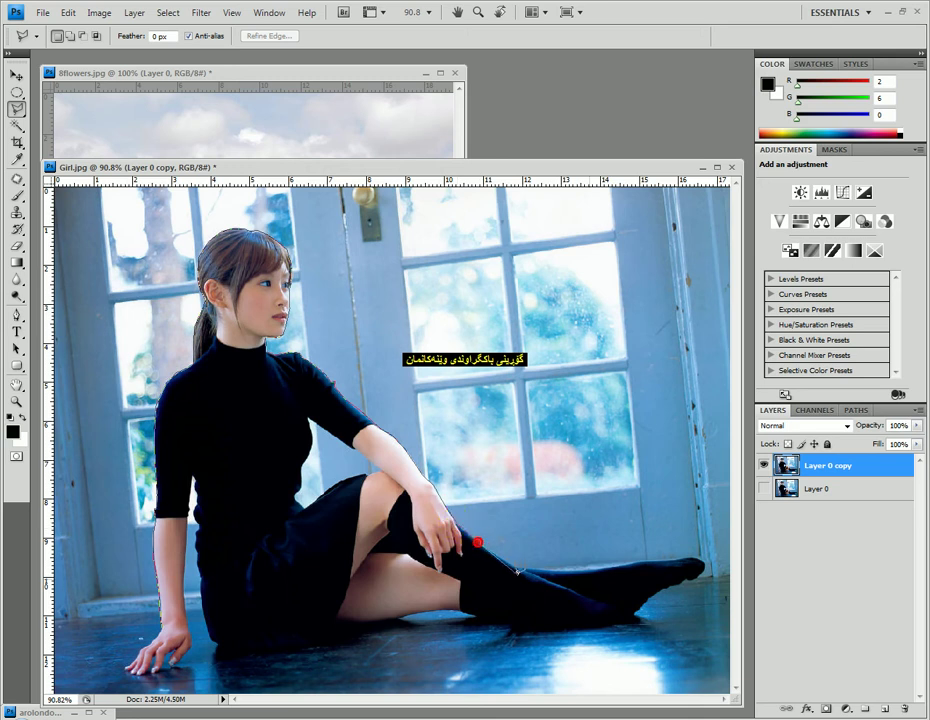
Step: Continue the lasso outline along the shin and the top of the foot, then around the toes
click(516, 559)
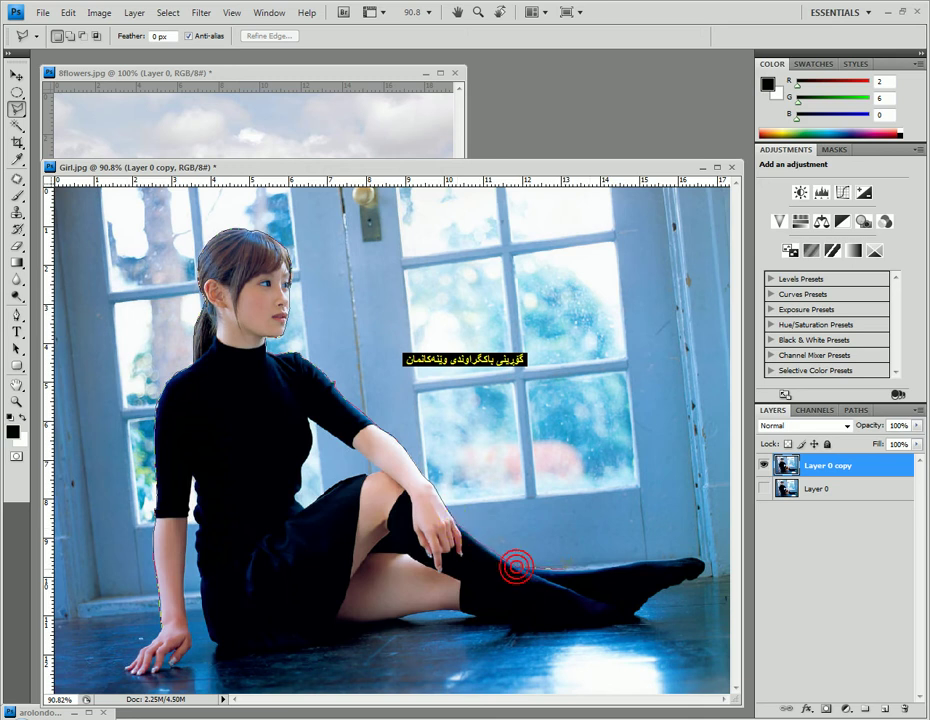
click(628, 564)
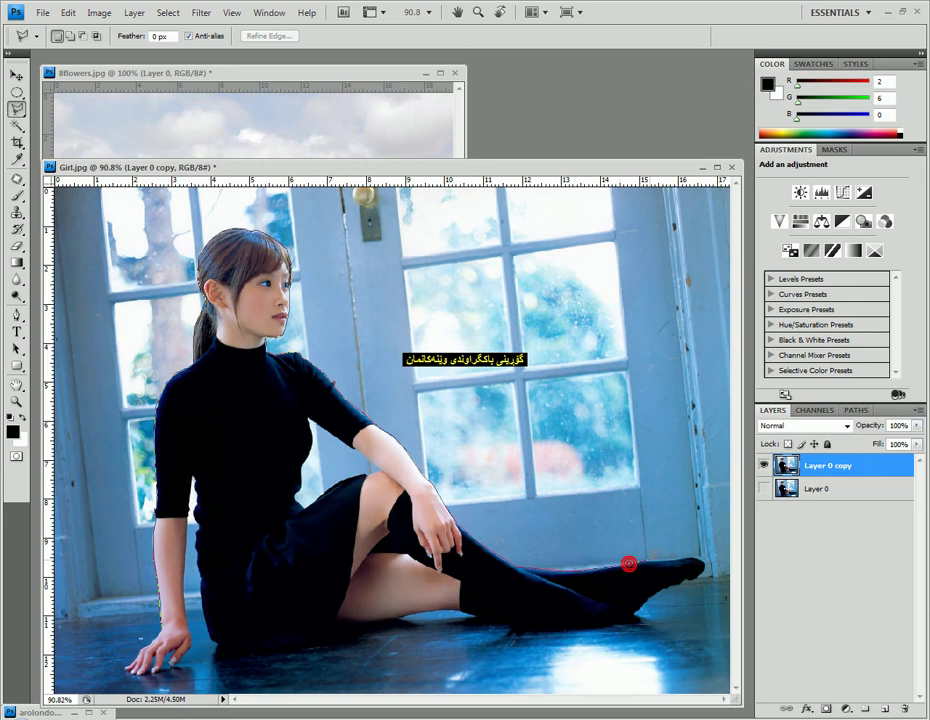
click(660, 560)
click(690, 572)
click(676, 580)
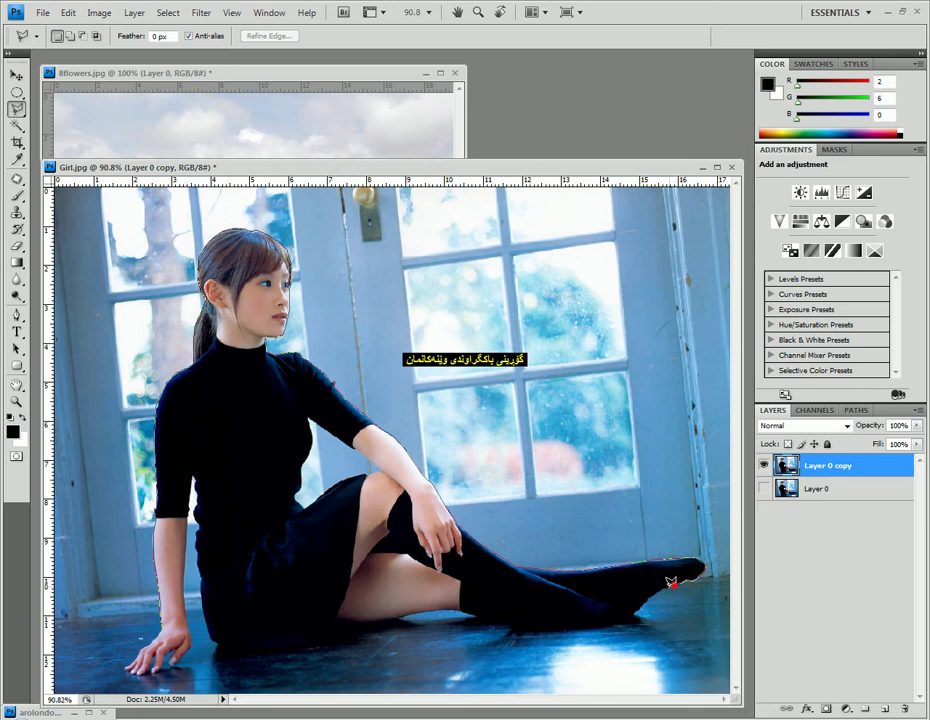
click(628, 667)
click(500, 668)
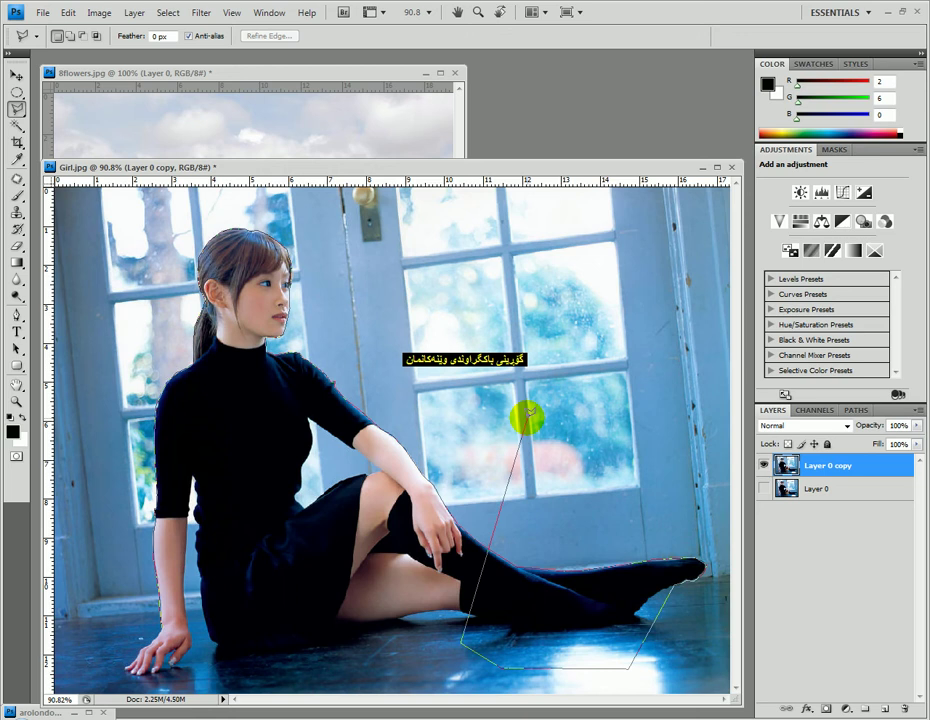
key(BackSpace)
key(BackSpace)
key(BackSpace)
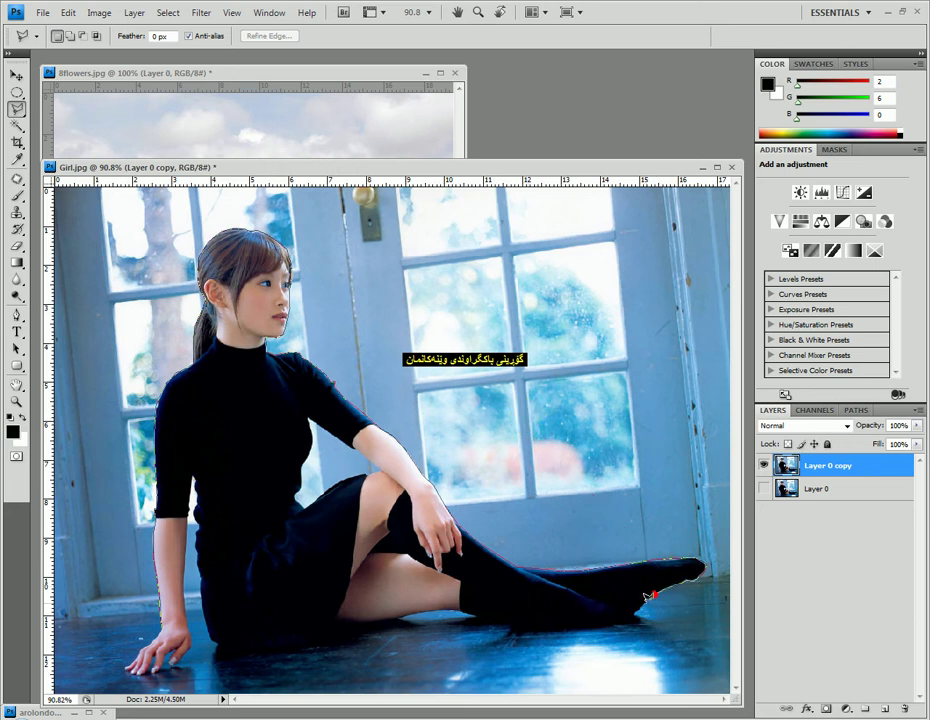
Step: Trace the lasso outline along the sole and heel and under the lower legs to the thigh
click(640, 607)
click(632, 610)
click(620, 620)
click(602, 623)
click(512, 631)
click(479, 615)
click(430, 612)
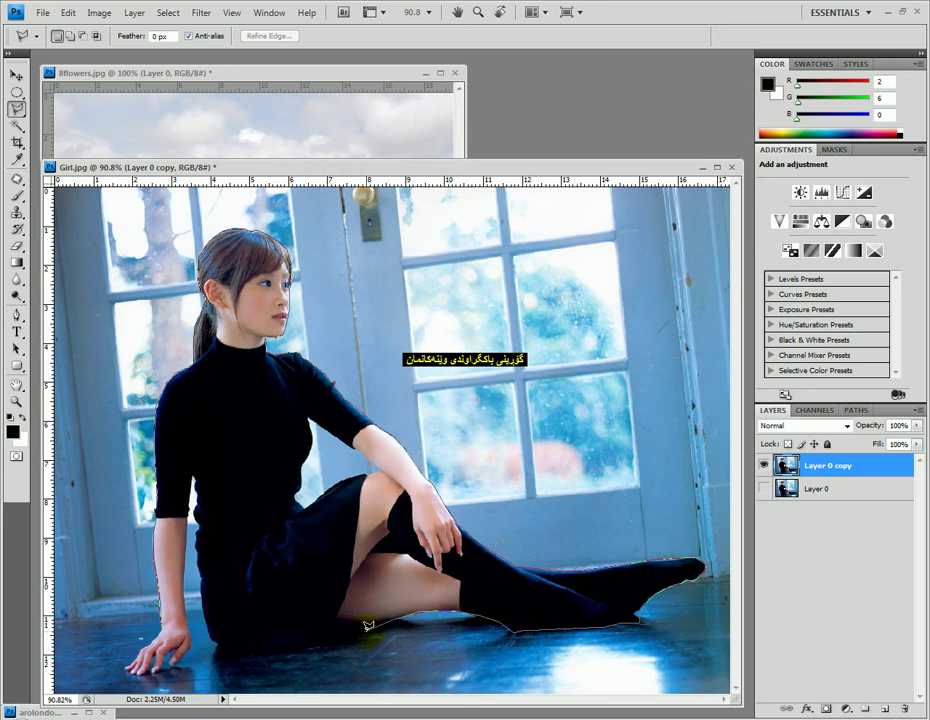
Step: Extend the lasso outline beneath the skirt and up the back of the dress to the gap below the supporting arm's sleeve
click(297, 641)
click(212, 640)
click(200, 612)
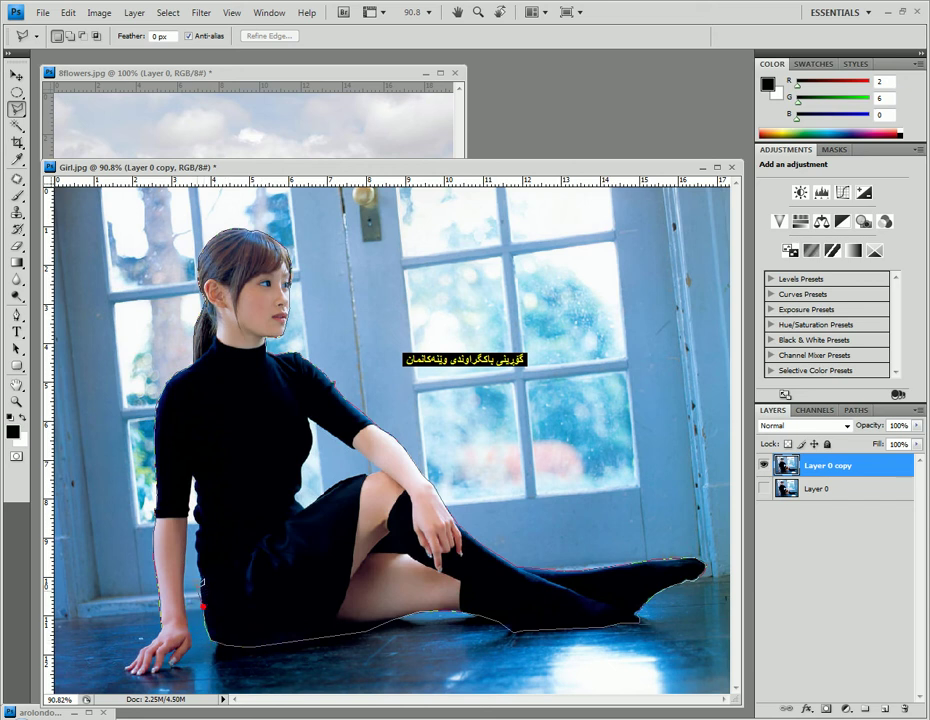
click(202, 576)
click(198, 549)
click(198, 527)
click(198, 523)
click(198, 487)
click(190, 474)
Step: Trace the lasso outline down the inner edge of the supporting forearm and around the hand to the first fingers
click(188, 514)
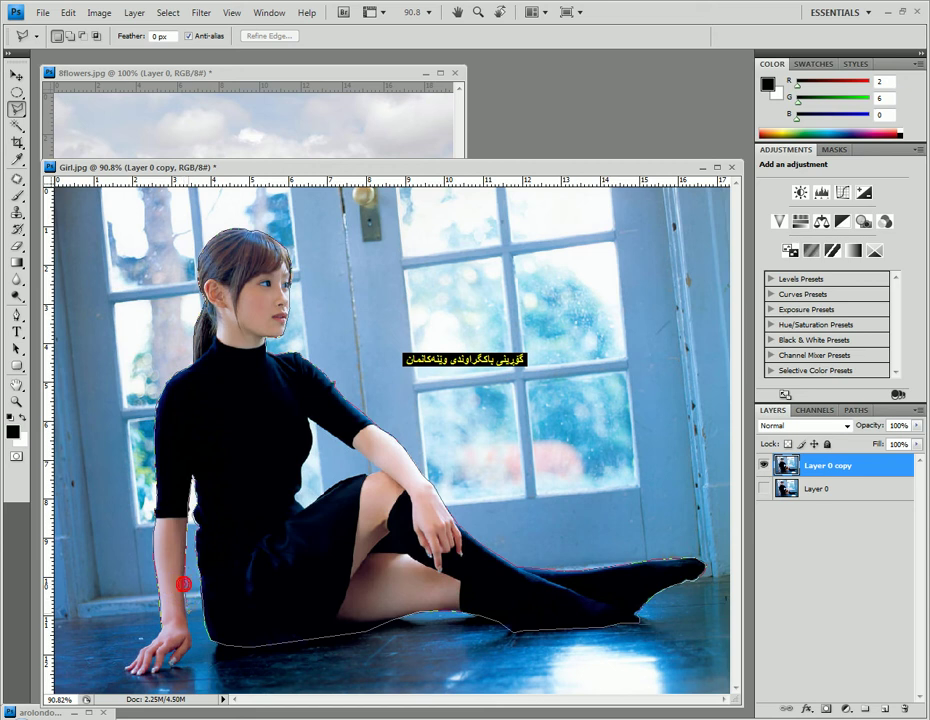
click(185, 615)
click(190, 632)
click(185, 651)
click(170, 655)
click(160, 661)
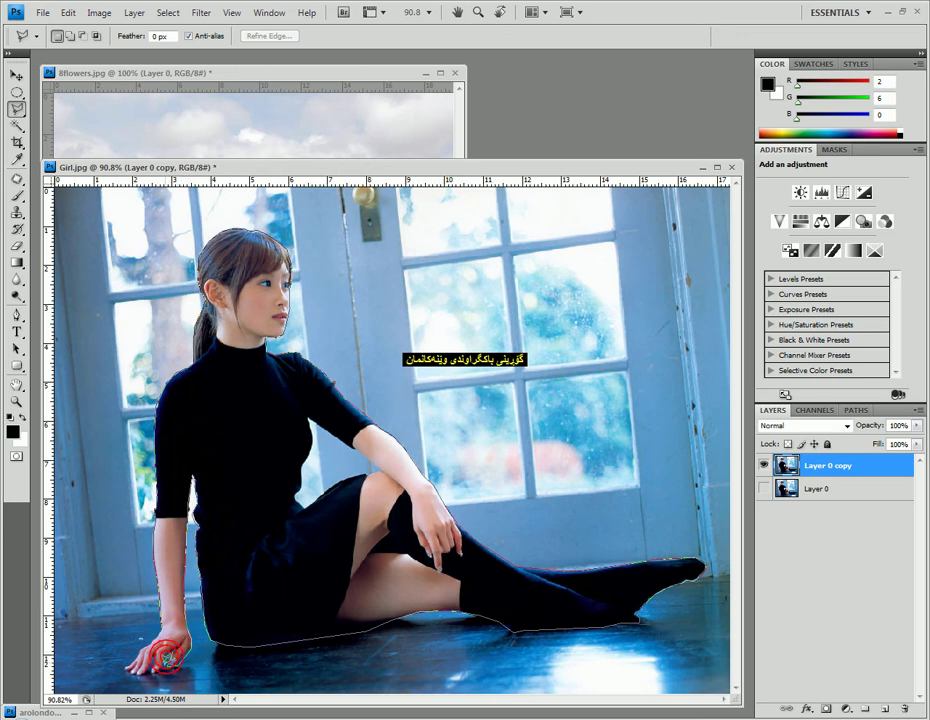
Step: Outline the remaining fingertips and the back of the hand, and close the lasso selection at its starting point on the wrist
click(154, 665)
click(137, 656)
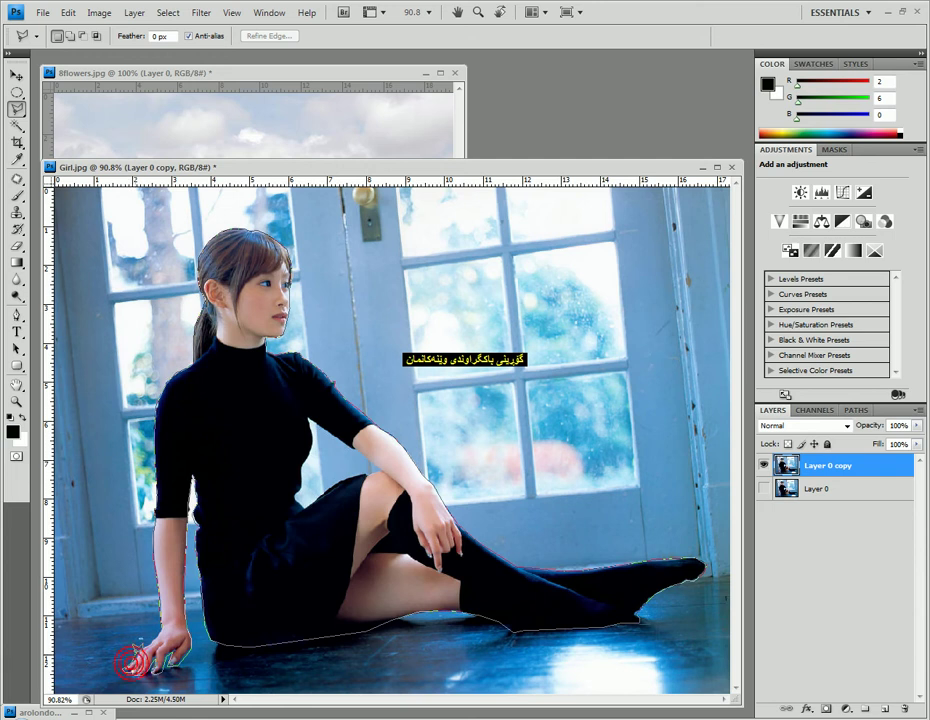
click(141, 658)
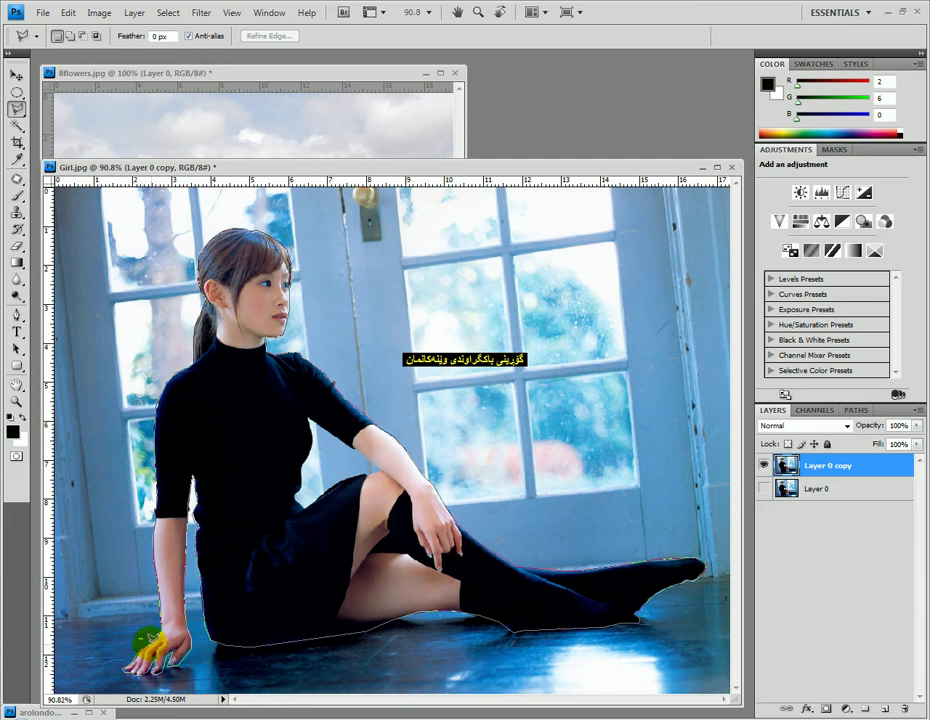
click(157, 635)
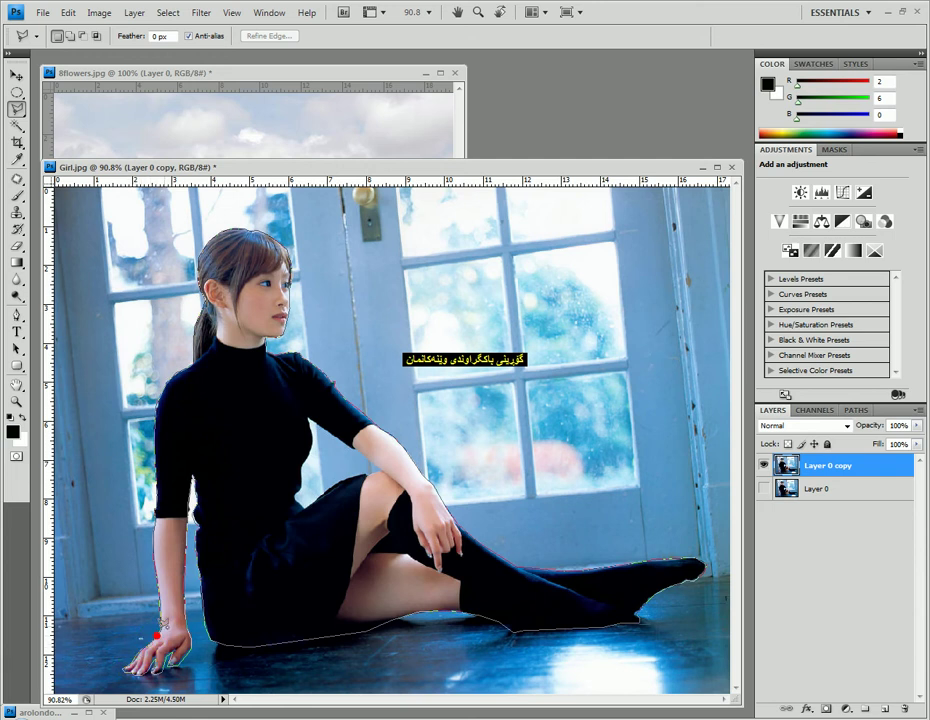
click(158, 625)
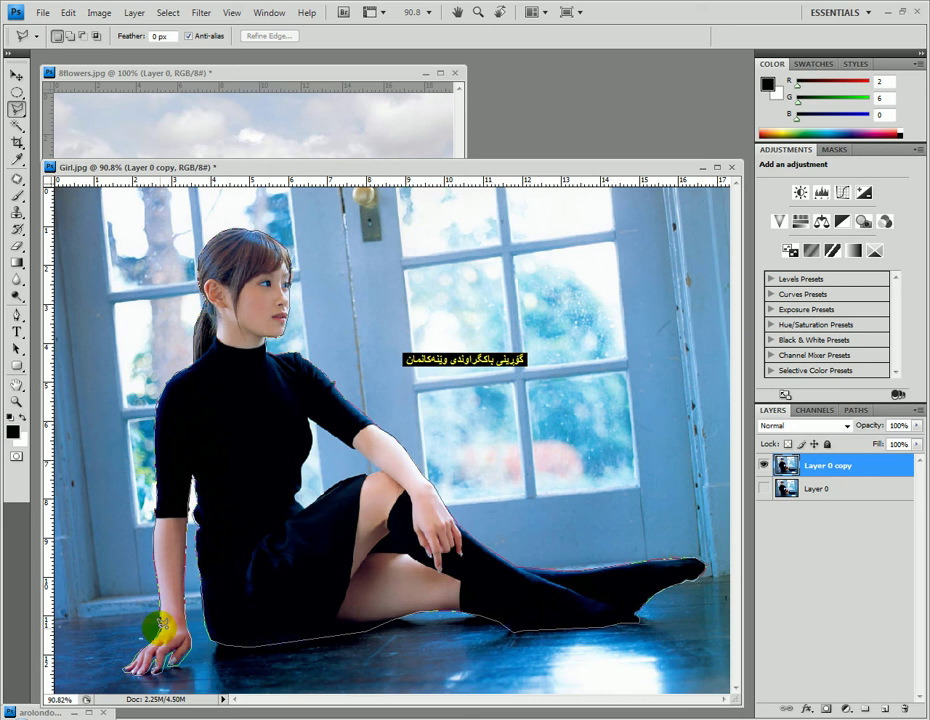
click(158, 622)
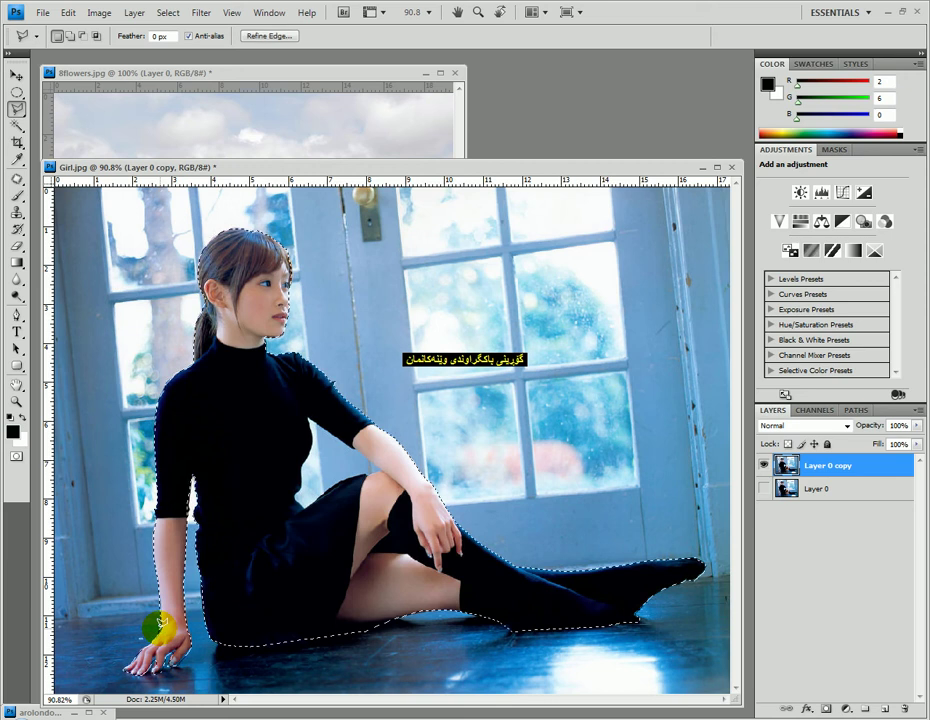
Step: Copy the selected woman from Girl.jpg and paste her into 8flowers.jpg as a new layer
click(633, 320)
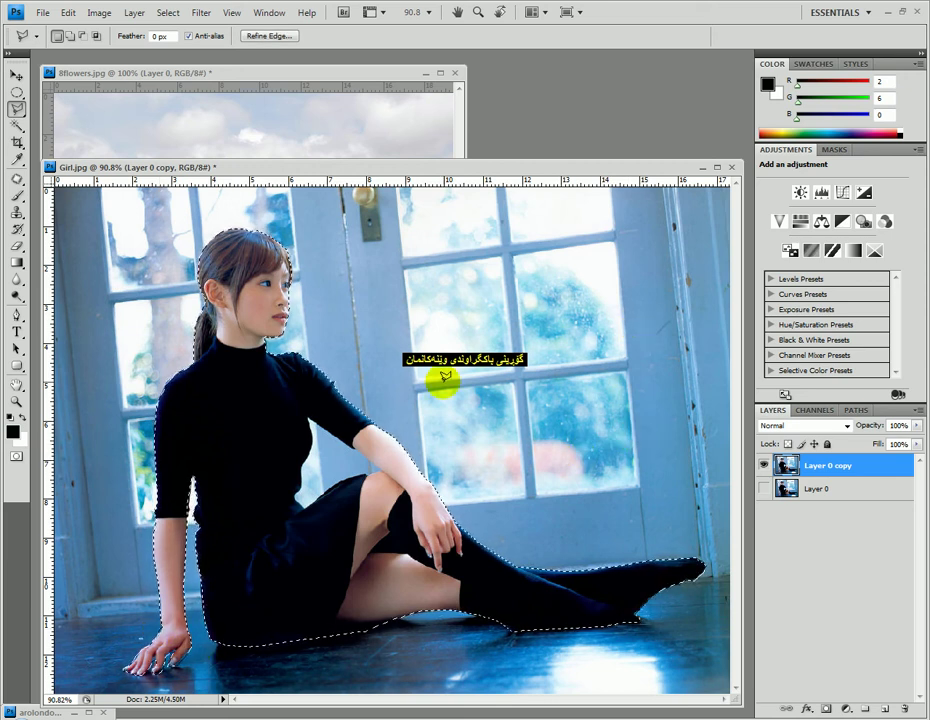
click(63, 13)
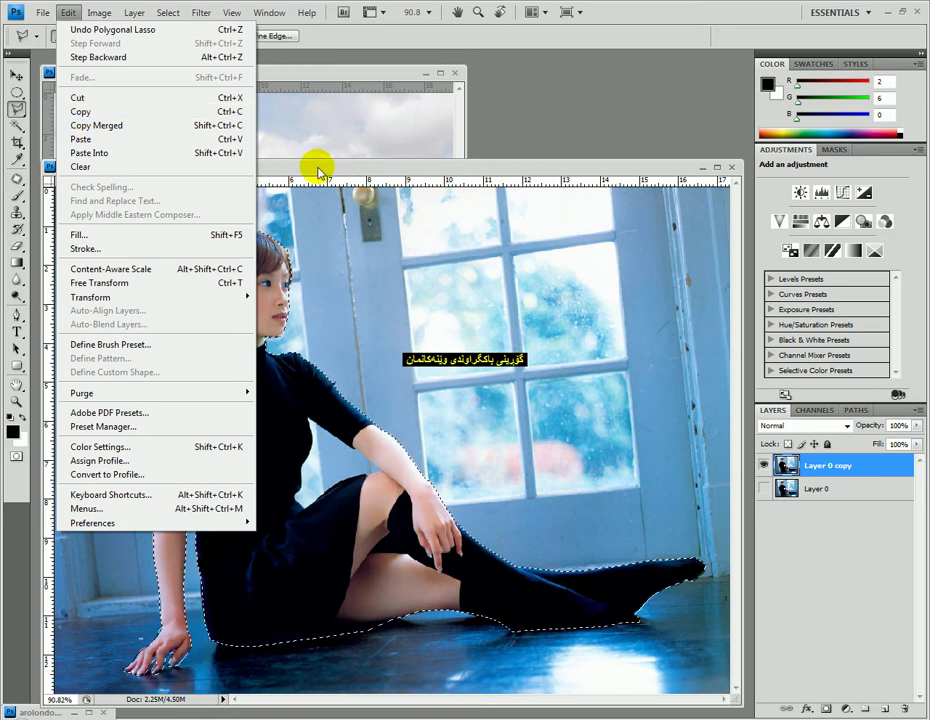
click(172, 97)
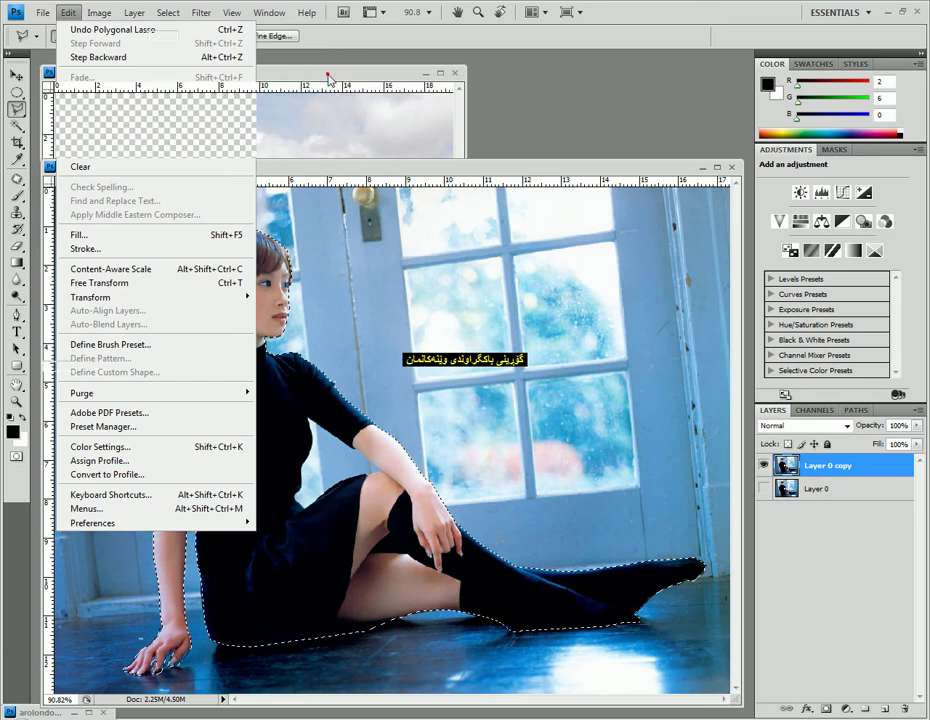
click(330, 77)
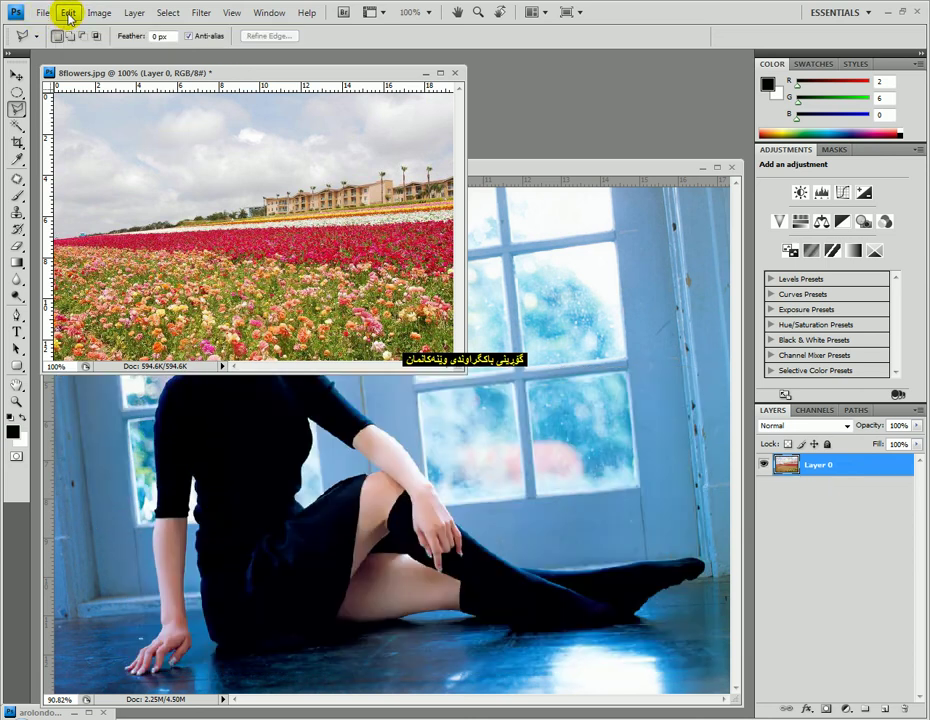
click(68, 15)
click(122, 140)
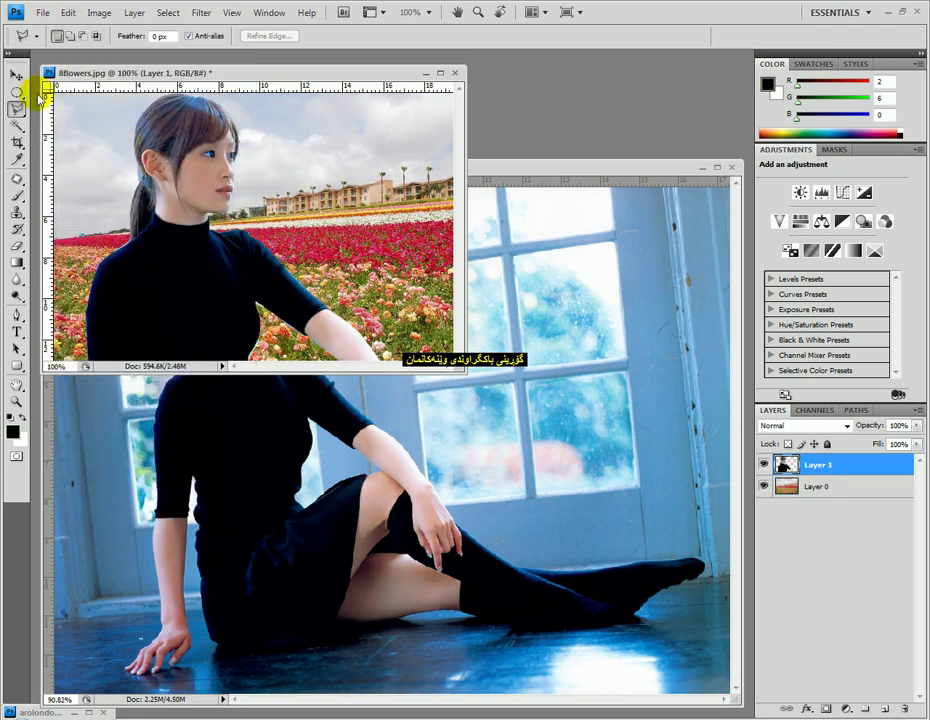
Step: Scale the pasted woman with Free Transform to about 61.9% and move her so most of her figure fits the flower image
click(16, 75)
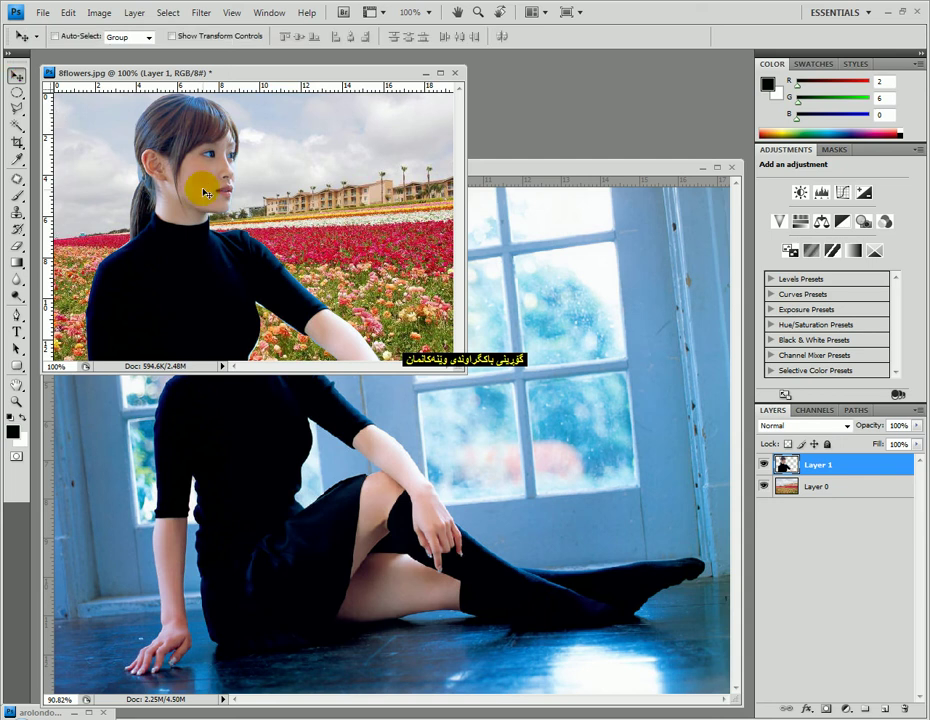
click(67, 13)
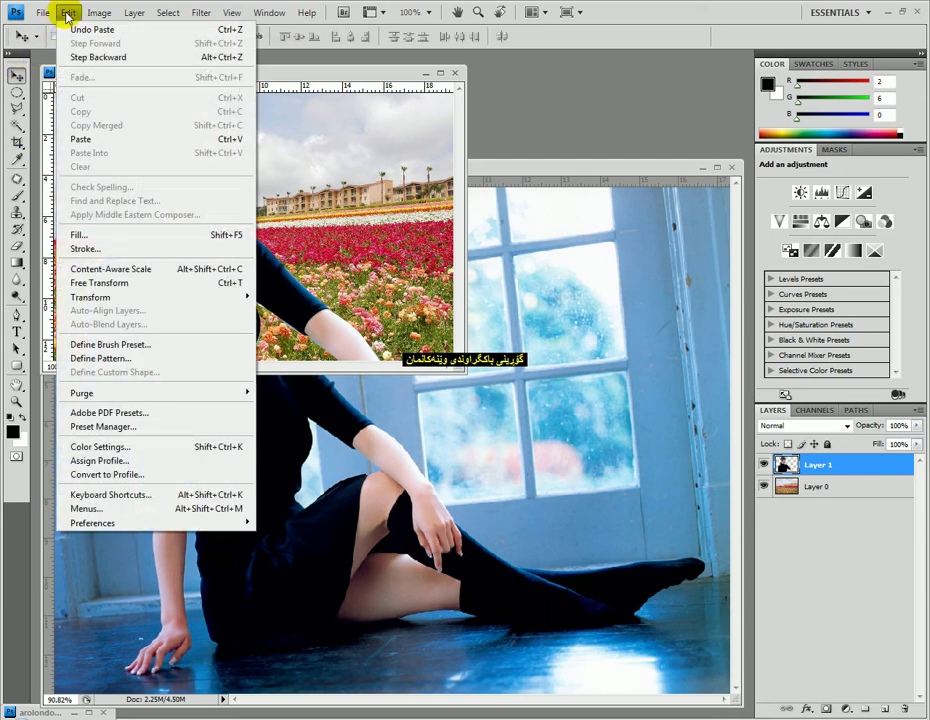
click(190, 283)
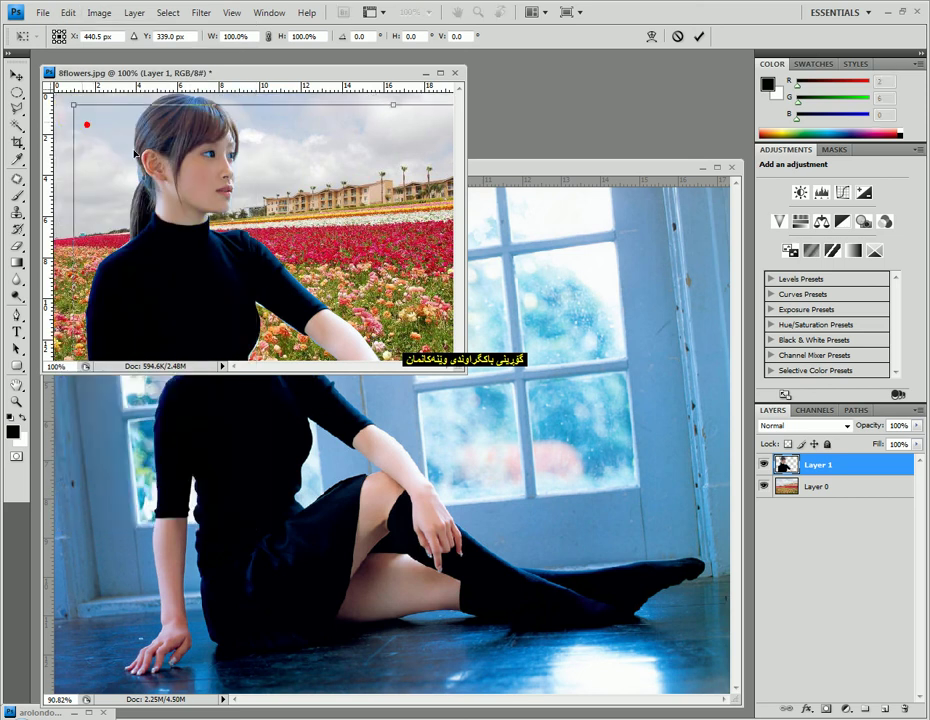
drag(135, 153, 137, 168)
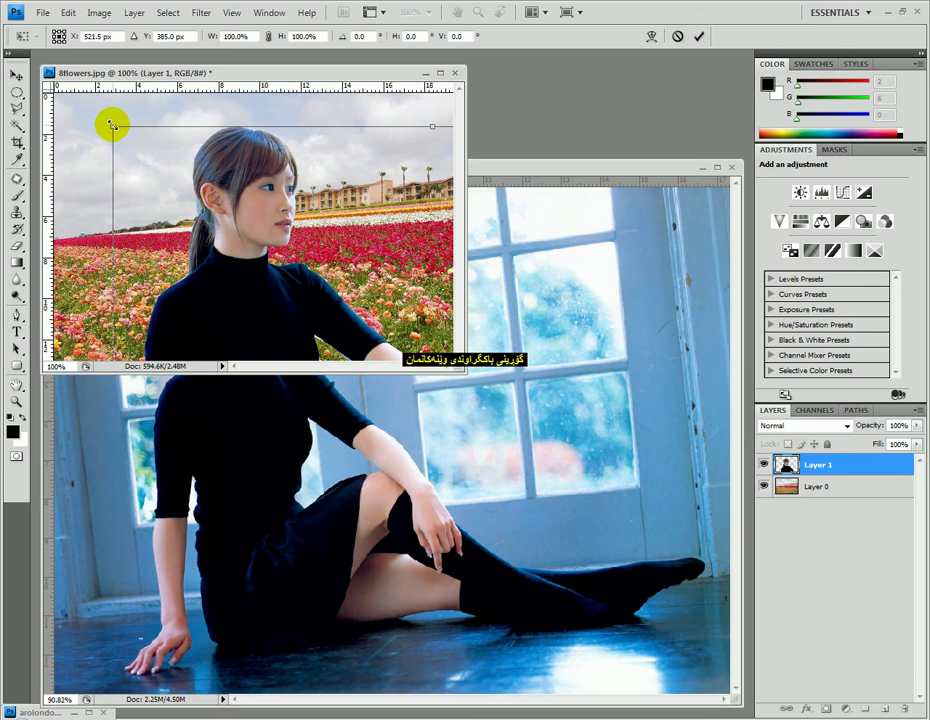
drag(112, 125, 365, 300)
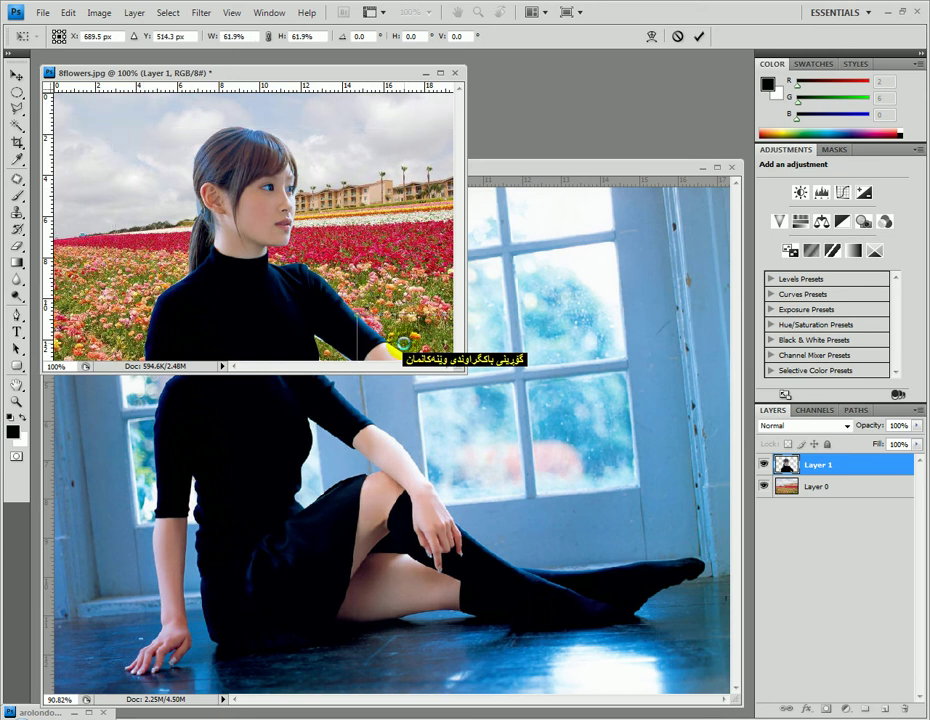
drag(424, 346, 126, 146)
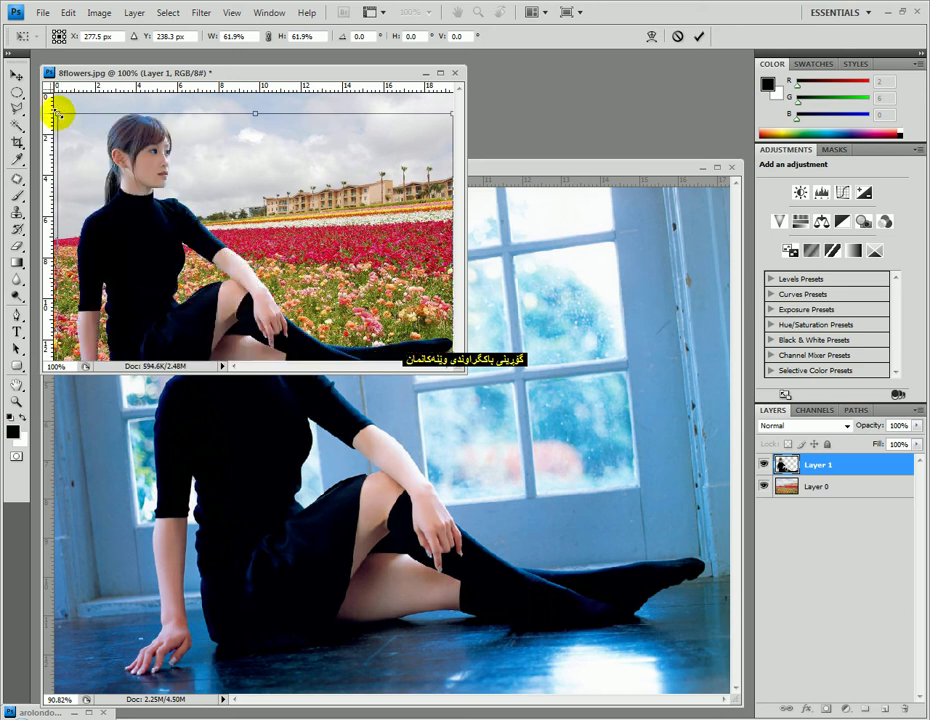
Step: Reduce the woman to about 55.4% width and 55.8% height, apply the transform, and place her at the lower left of the flower field
drag(57, 115, 81, 129)
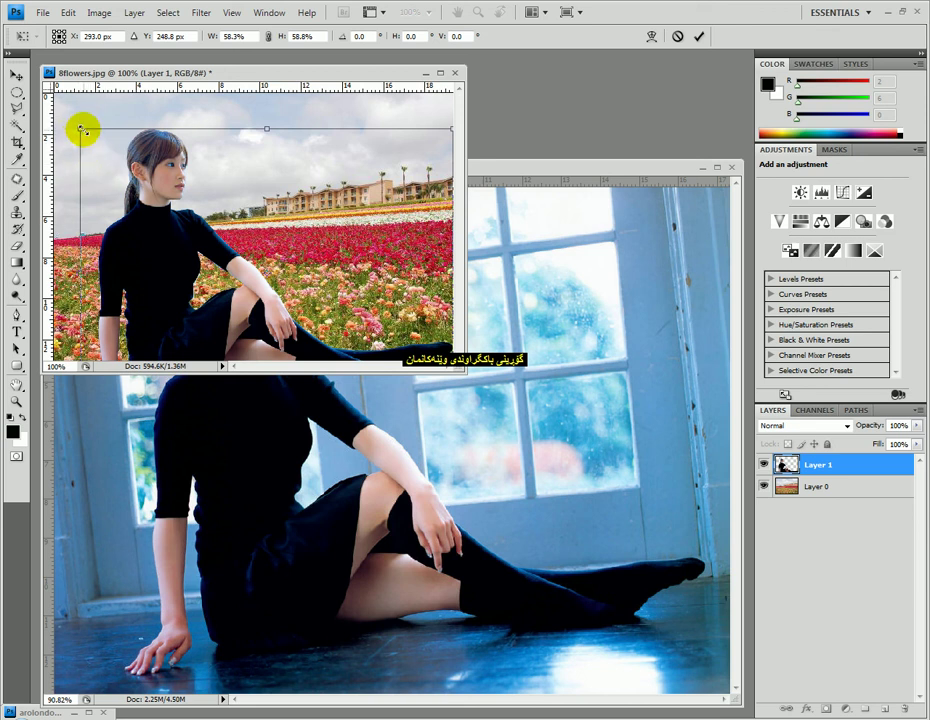
click(156, 232)
drag(156, 232, 142, 212)
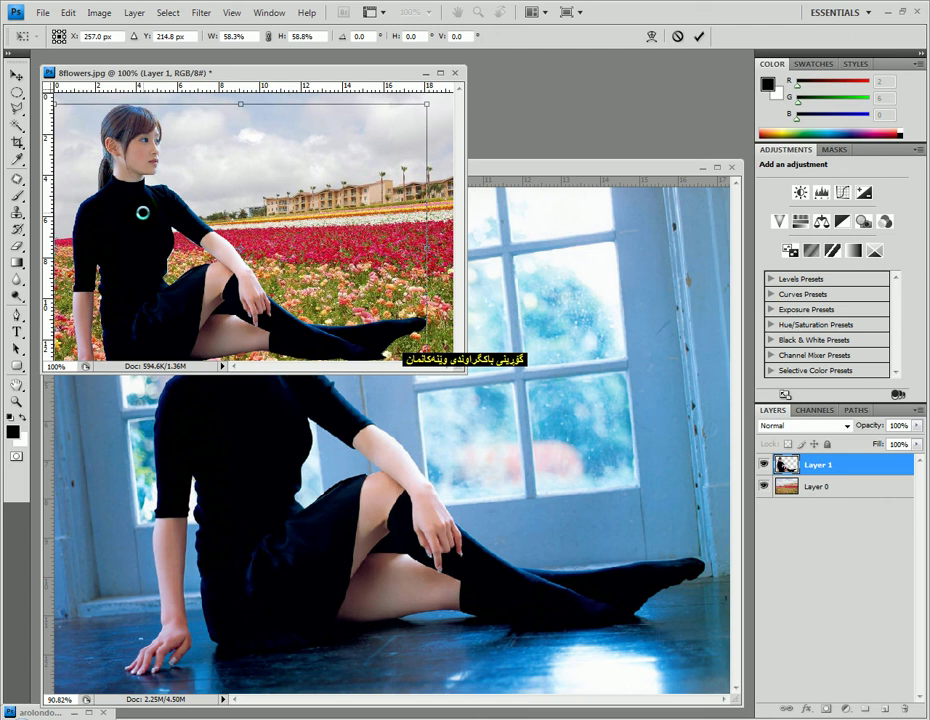
drag(66, 138, 89, 120)
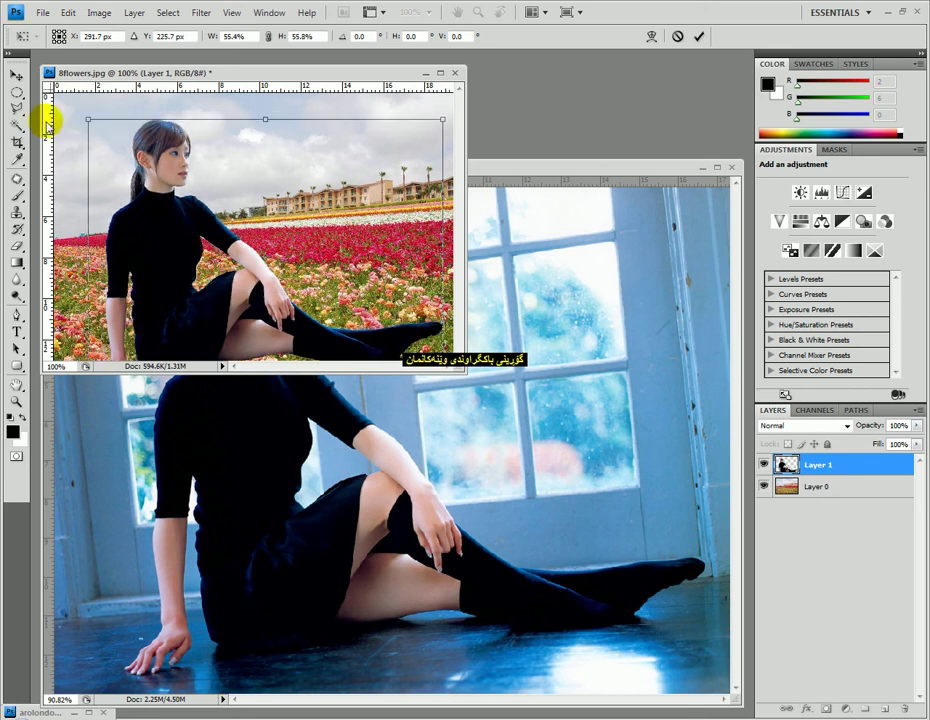
double_click(103, 165)
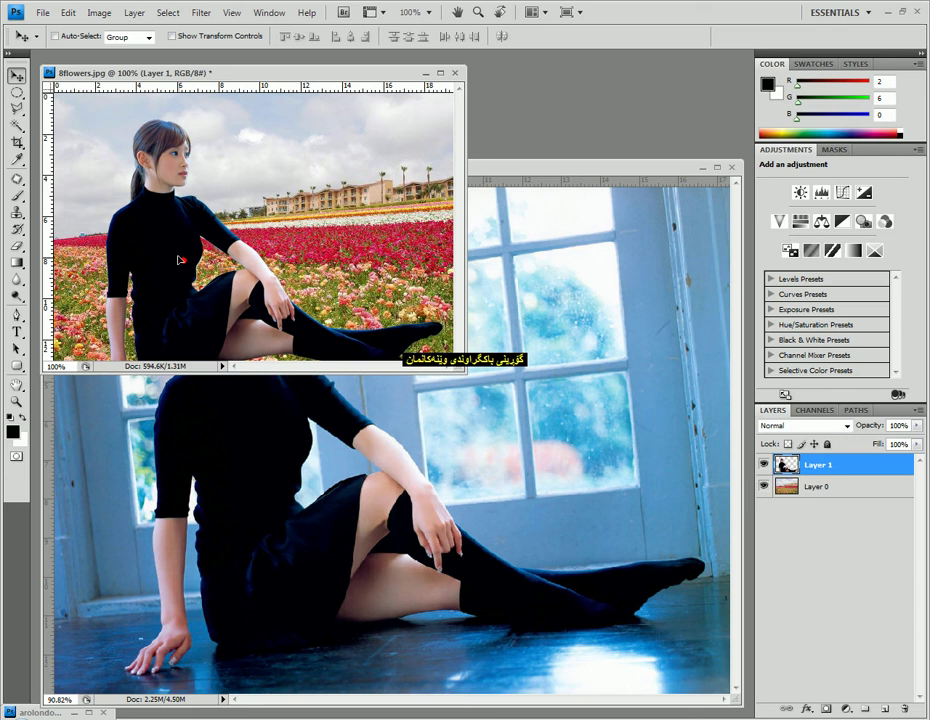
drag(180, 260, 162, 251)
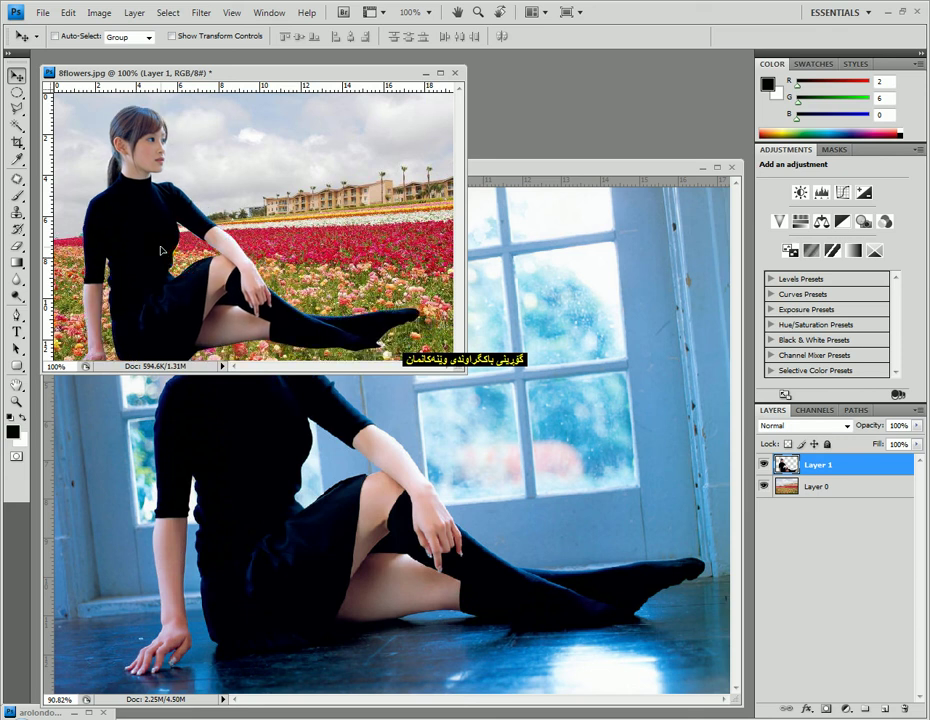
drag(161, 250, 155, 275)
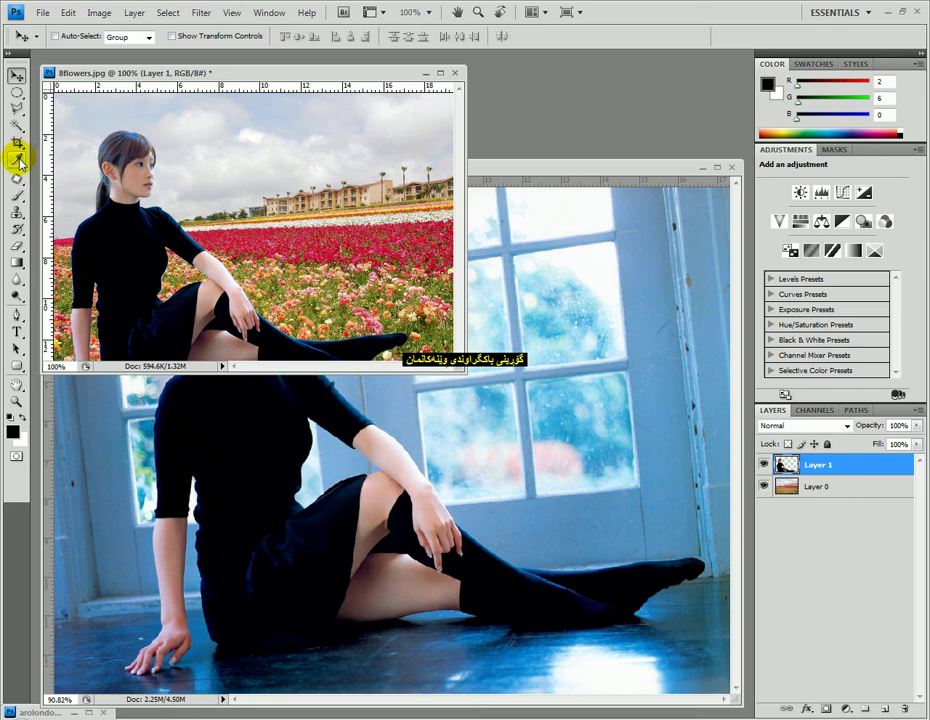
Step: Choose the Brush tool and set the foreground color to bright green, RGB 68, 227, 12
click(17, 194)
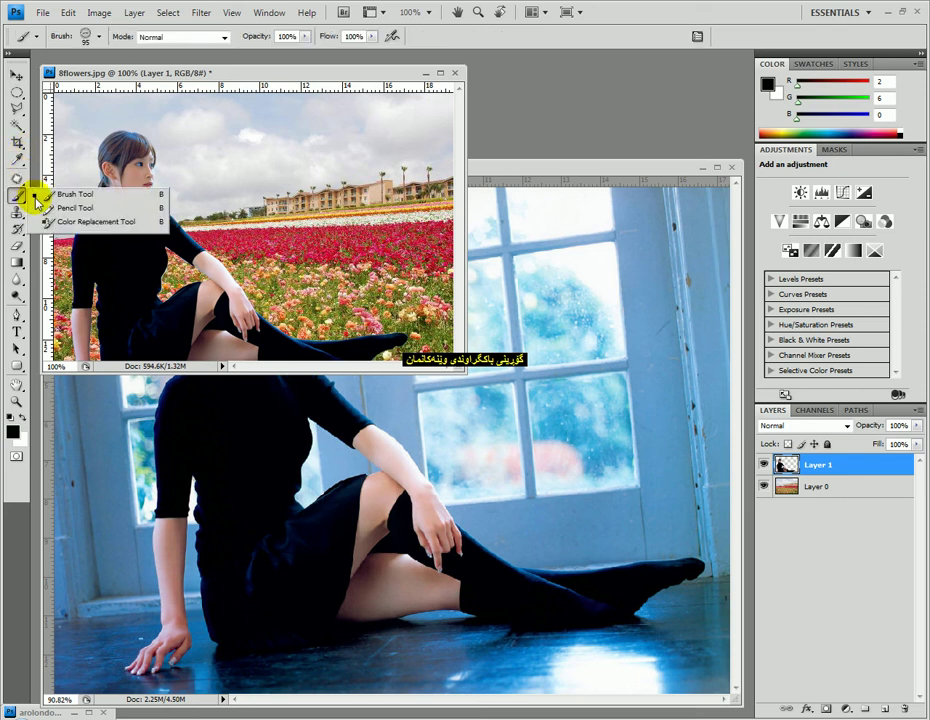
click(67, 196)
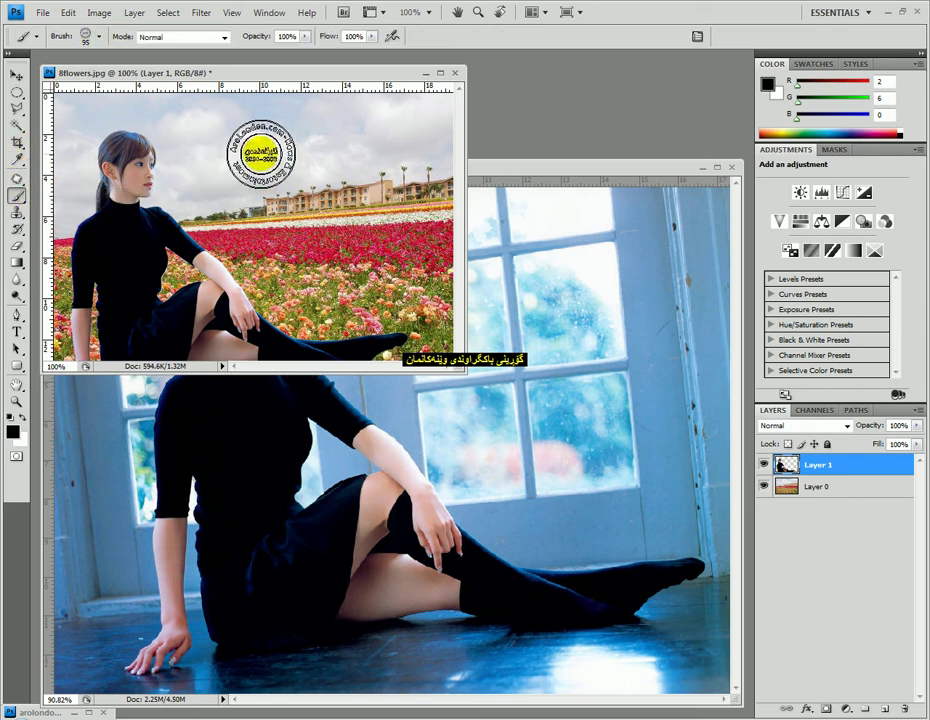
click(14, 429)
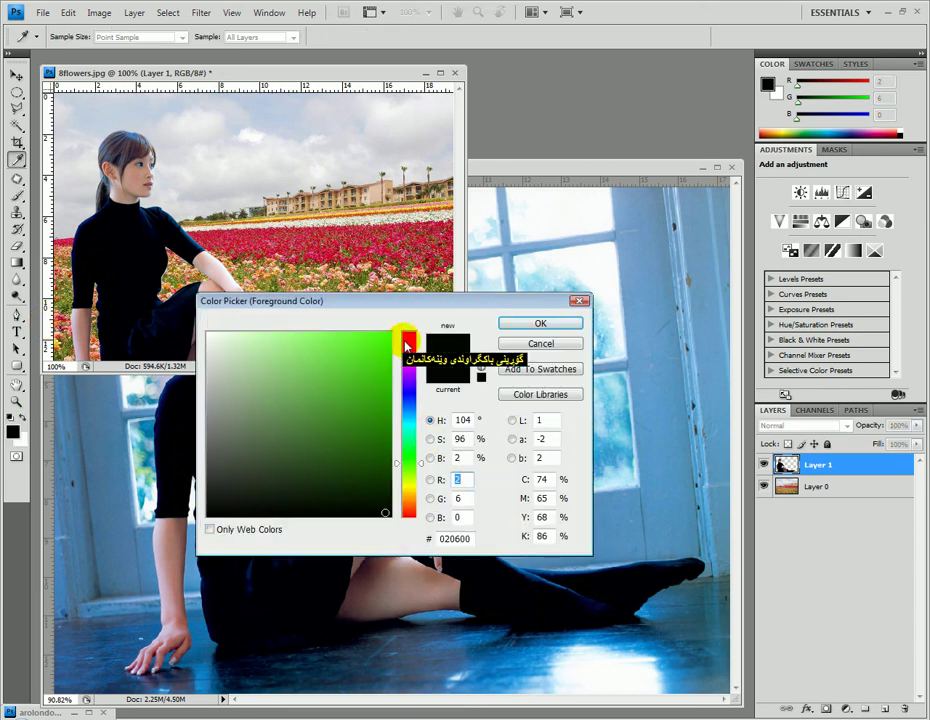
click(577, 337)
Step: Stamp the round AroLondon.com logo once with the 95 px brush in the sky beside the woman's head
key(b)
click(285, 166)
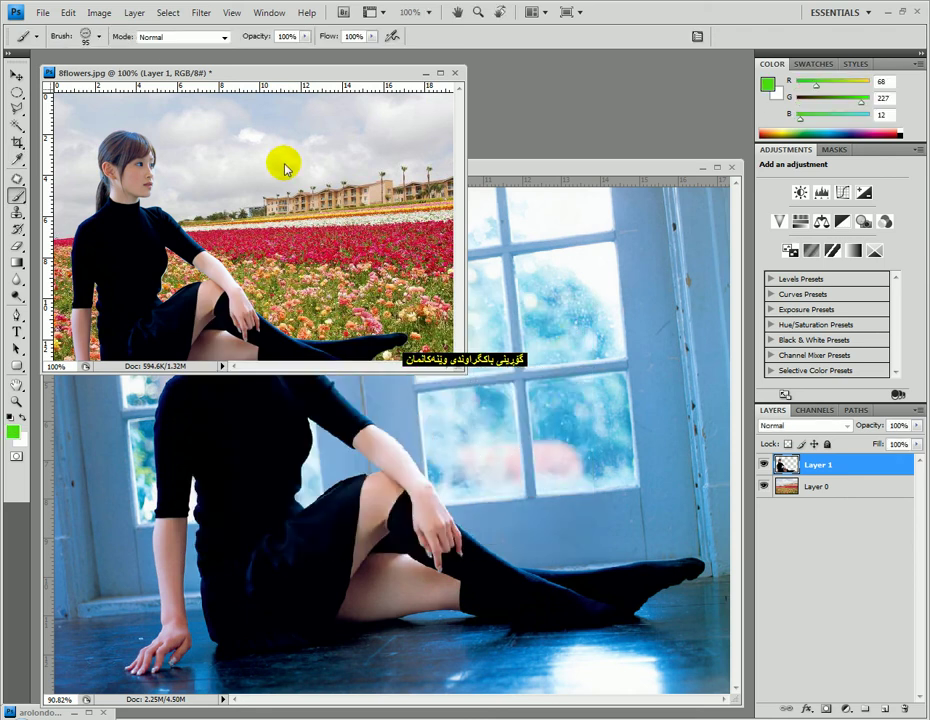
click(275, 162)
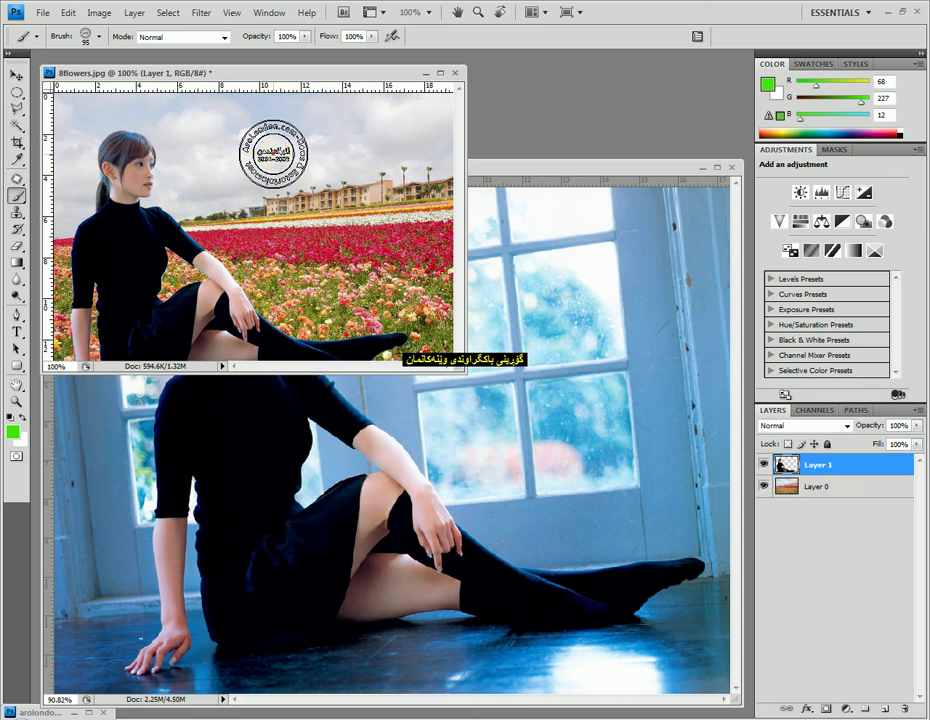
click(273, 155)
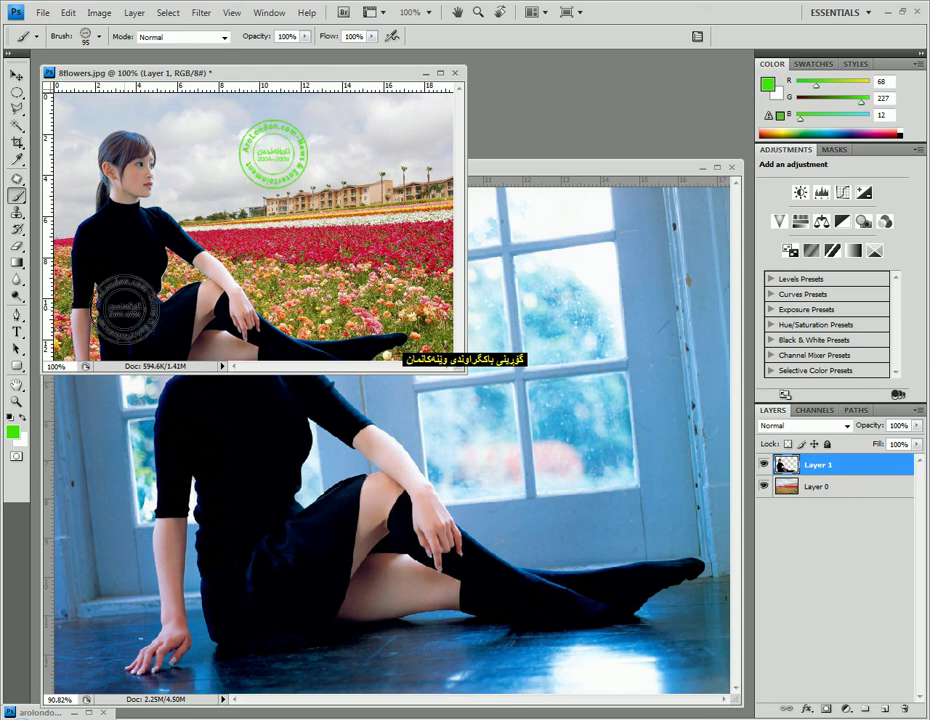